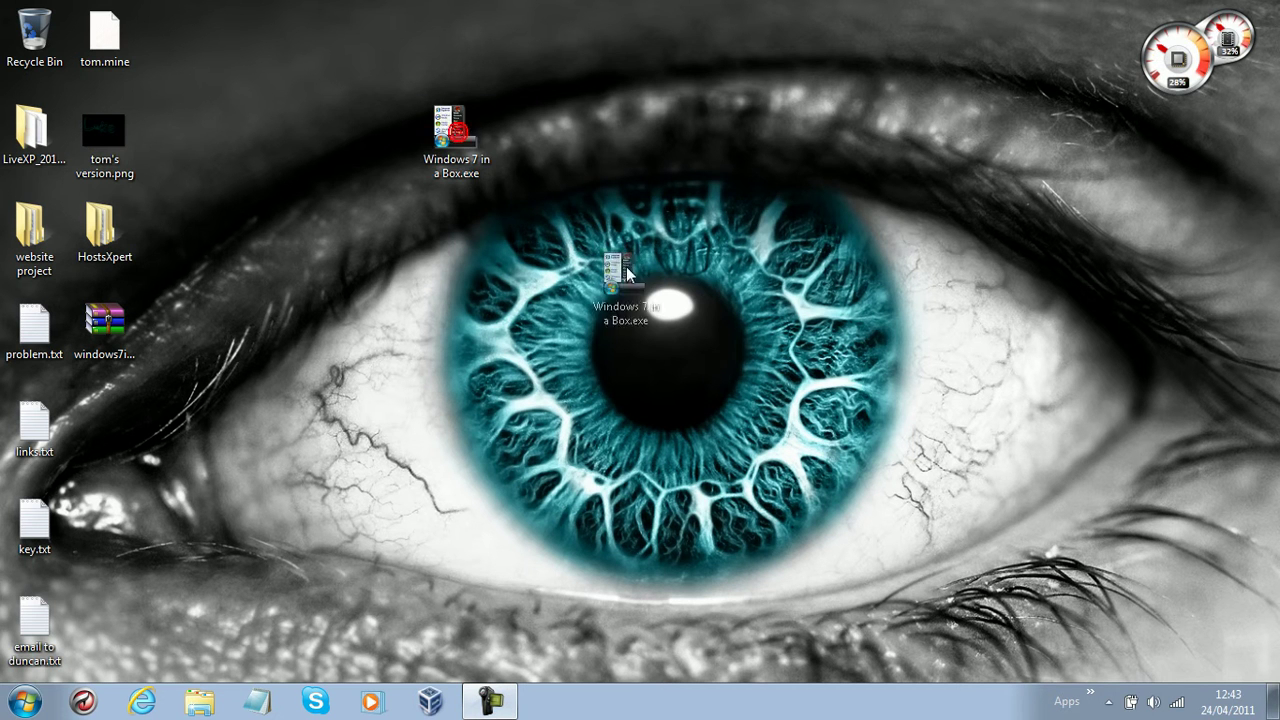
# Move the Windows 7 in a Box.exe icon to the desktop centre and launch it
pyautogui.moveTo(862, 202)
pyautogui.mouseDown()
pyautogui.moveTo(857, 411)
pyautogui.moveTo(838, 403)
pyautogui.mouseUp()
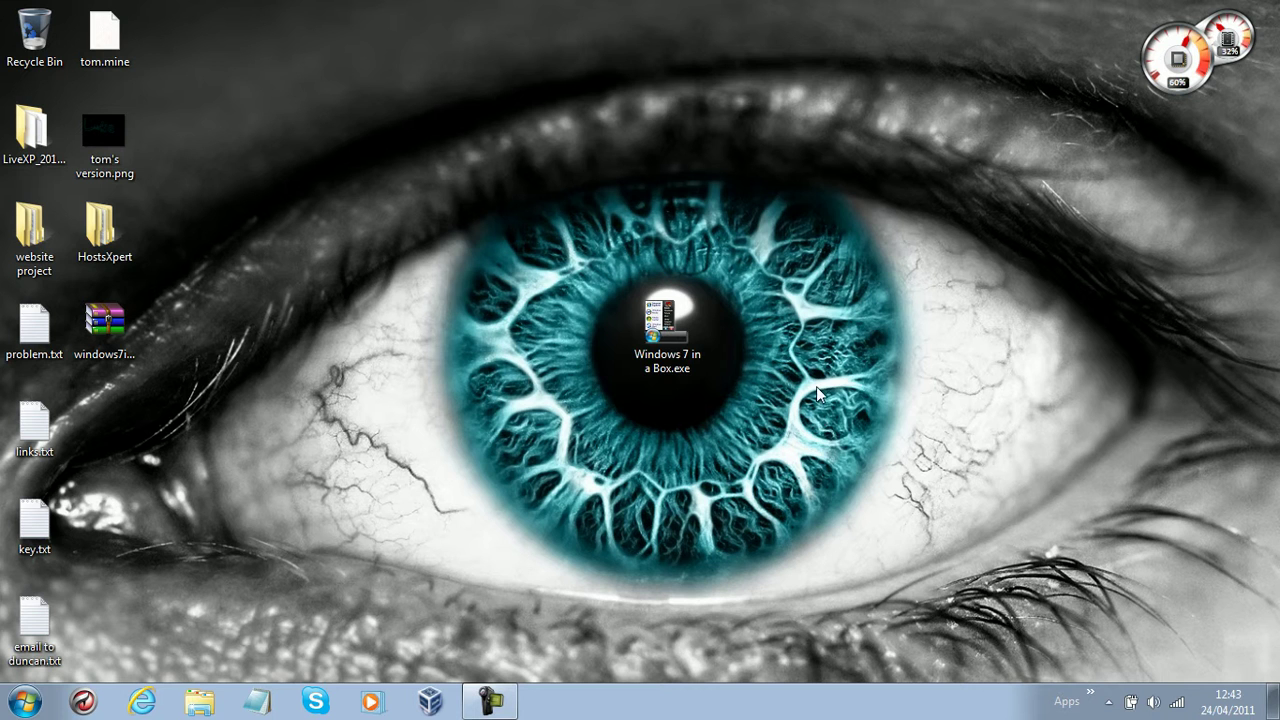
pyautogui.doubleClick(675, 358)
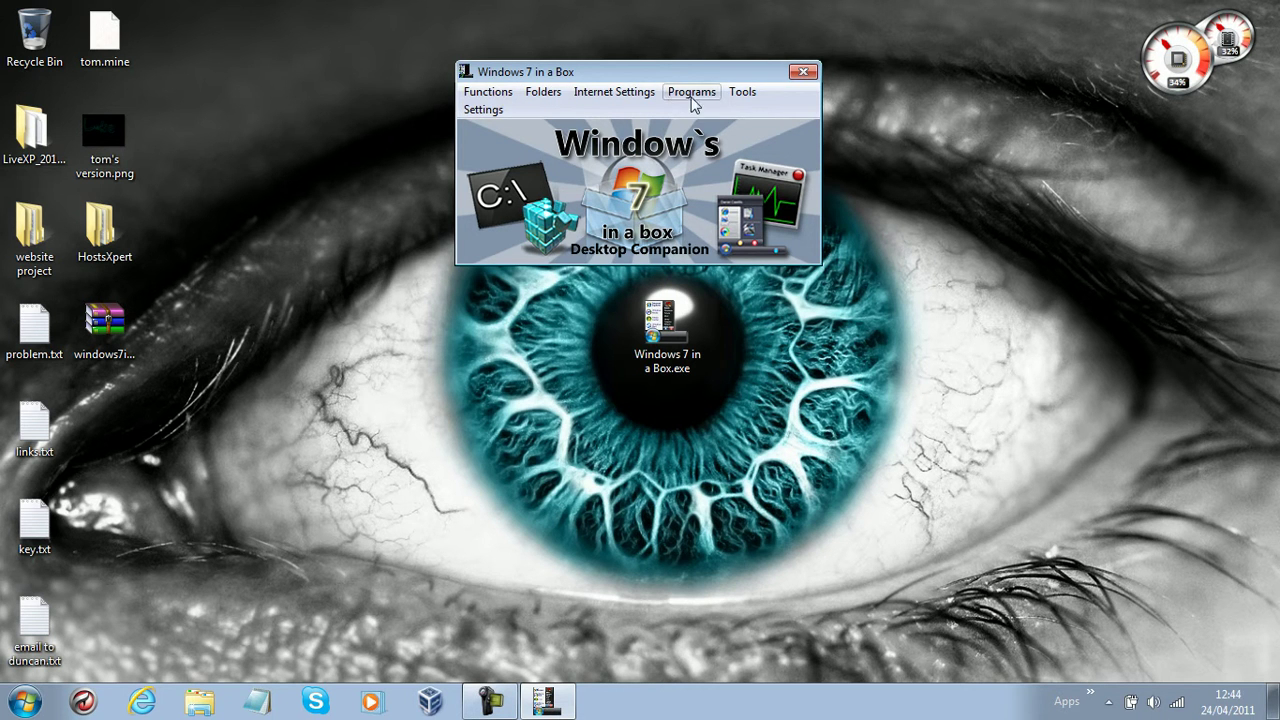
pyautogui.click(490, 109)
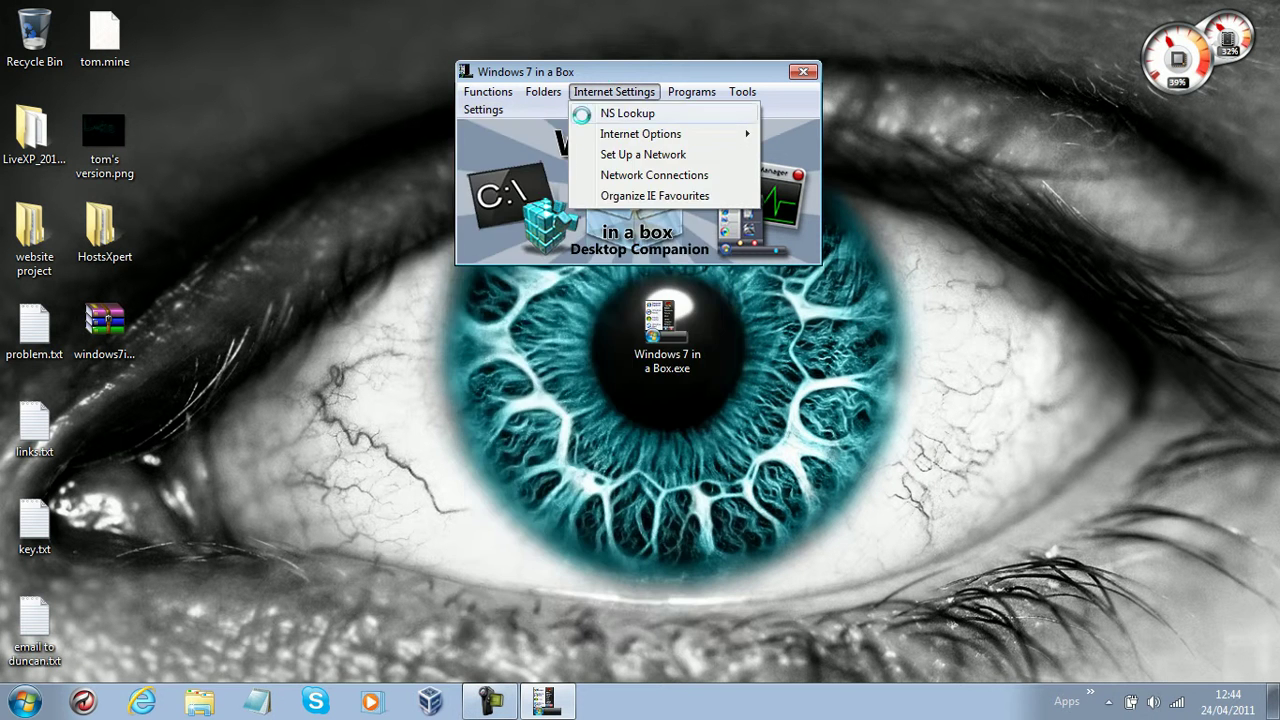
pyautogui.moveTo(493, 101)
pyautogui.moveTo(742, 91)
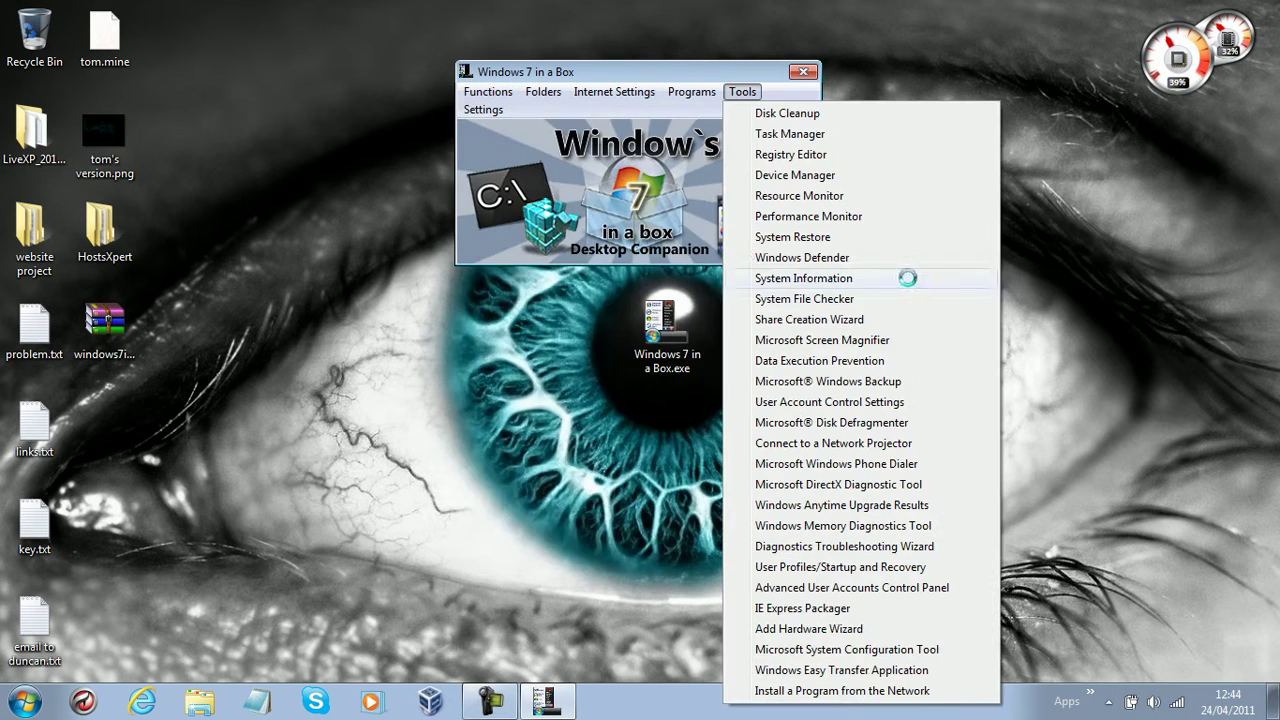
pyautogui.click(494, 566)
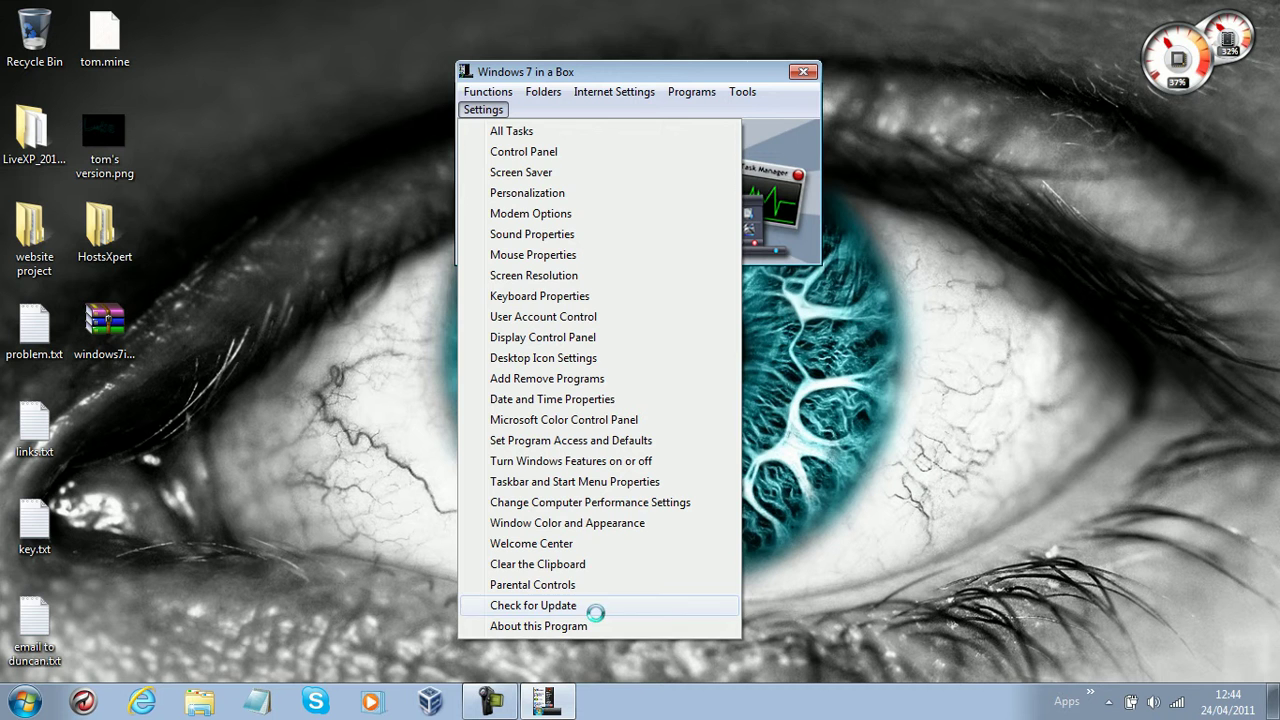
pyautogui.click(555, 627)
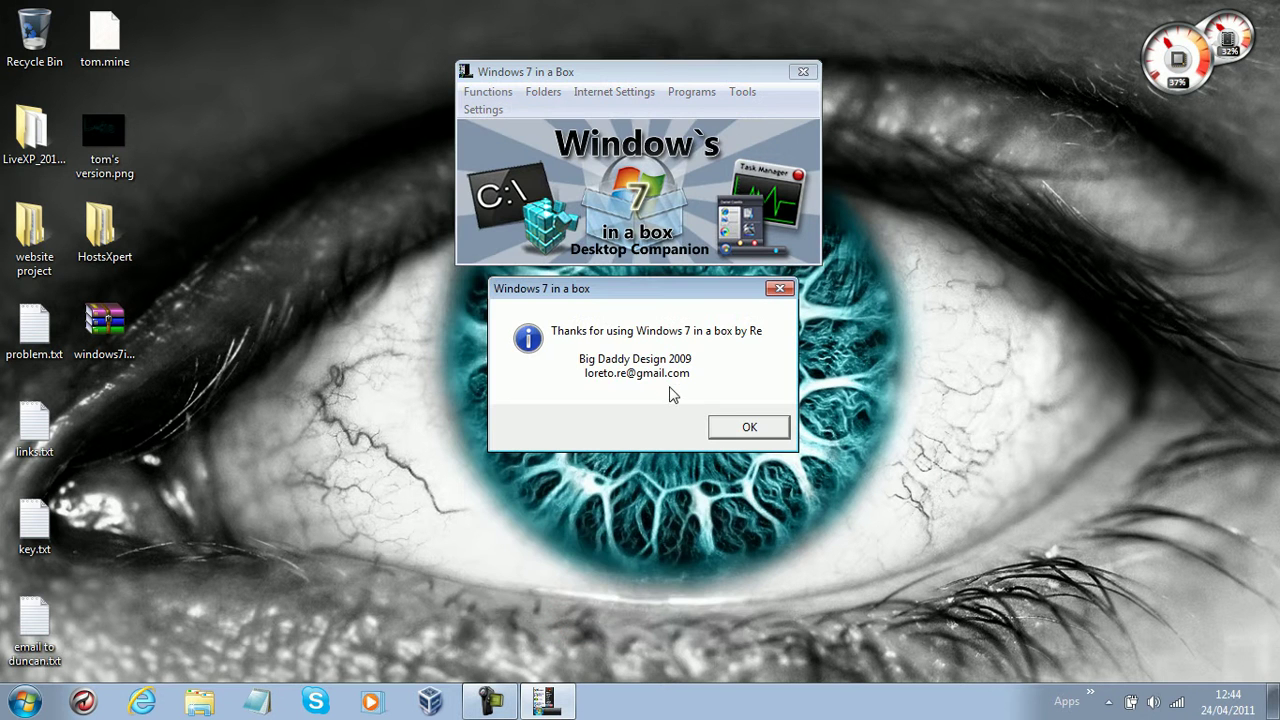
pyautogui.click(738, 434)
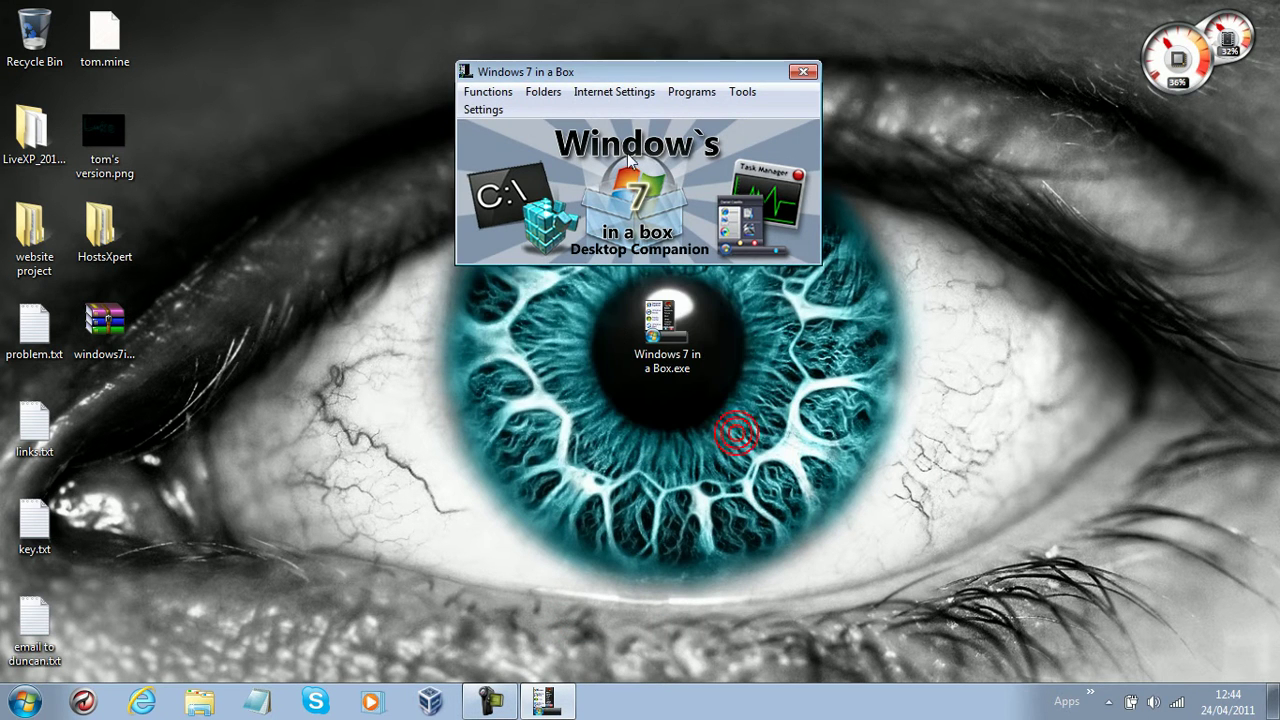
pyautogui.click(490, 91)
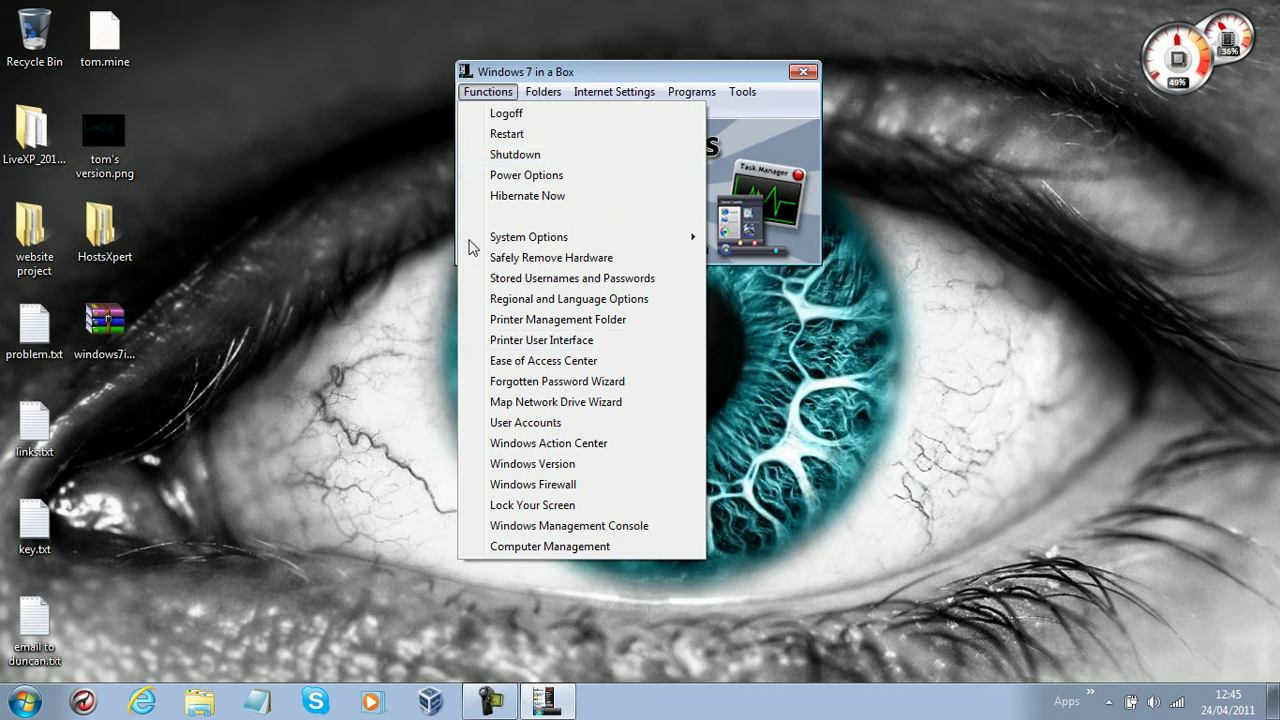
# Run an entry from the Functions menu, dismiss the About dialog, and reopen the menus
pyautogui.press('Right')
pyautogui.moveTo(488, 91)
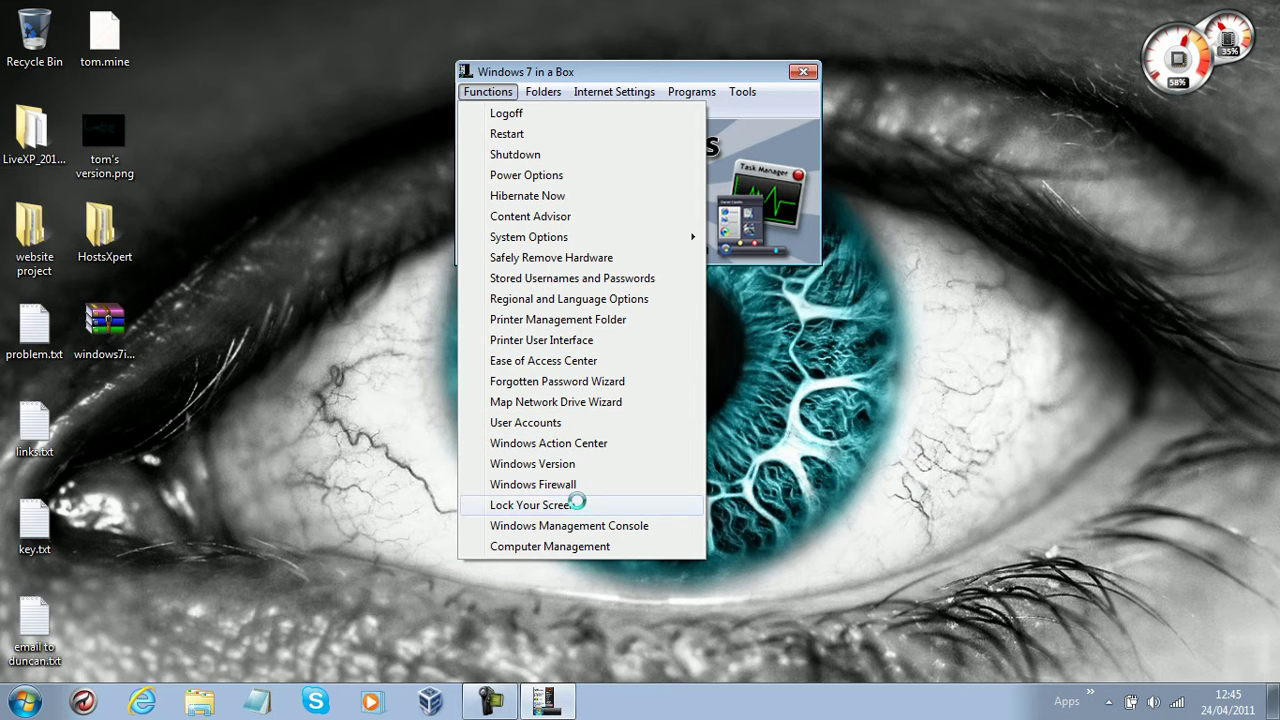
pyautogui.click(615, 548)
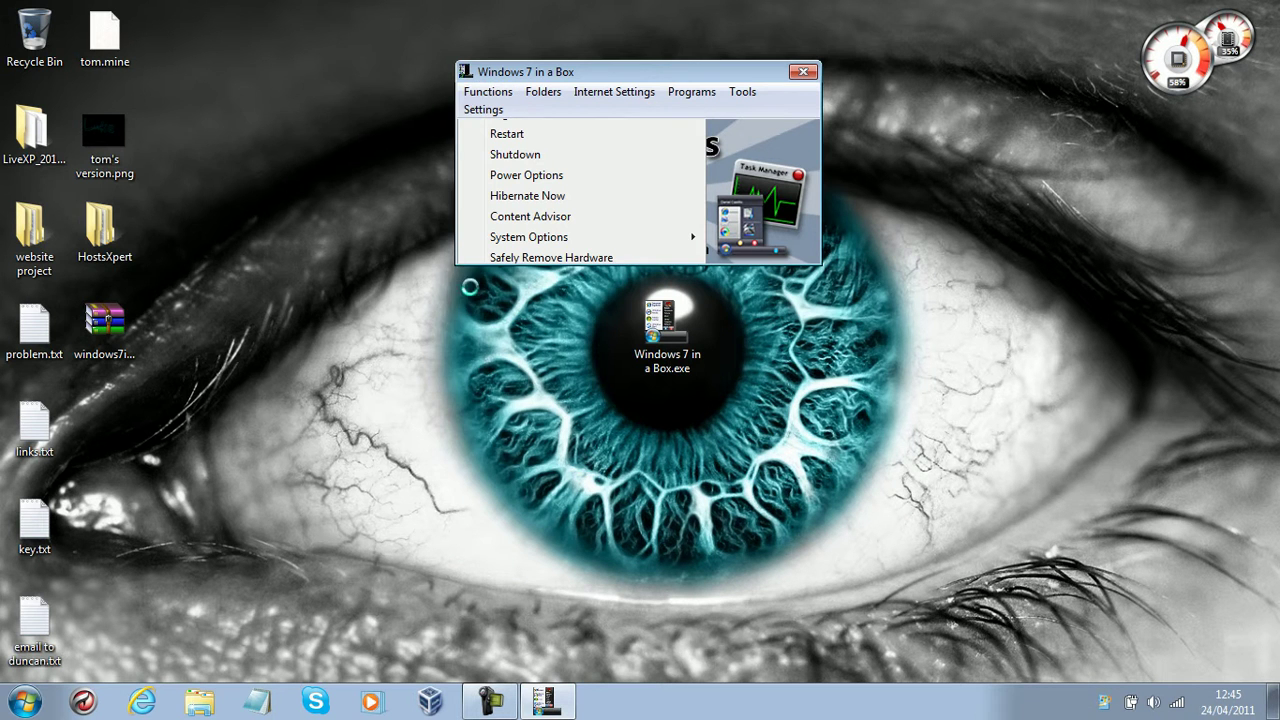
pyautogui.click(428, 440)
pyautogui.click(487, 92)
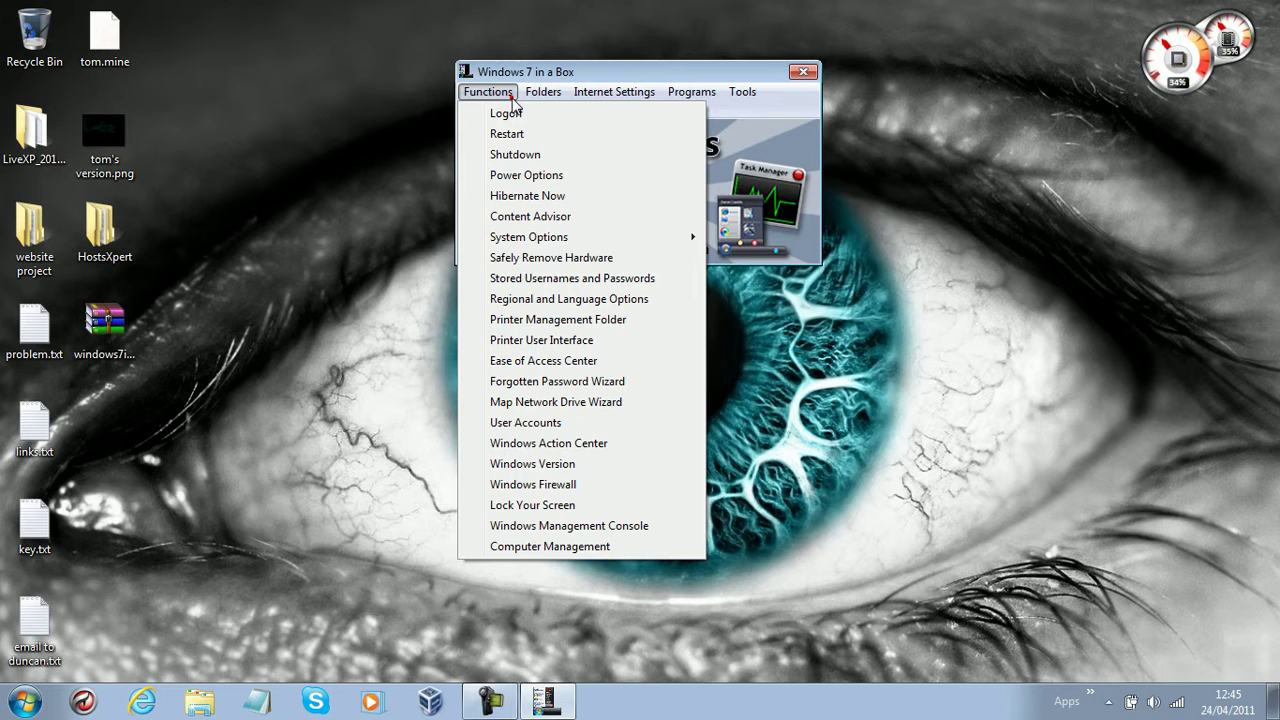
pyautogui.moveTo(540, 94)
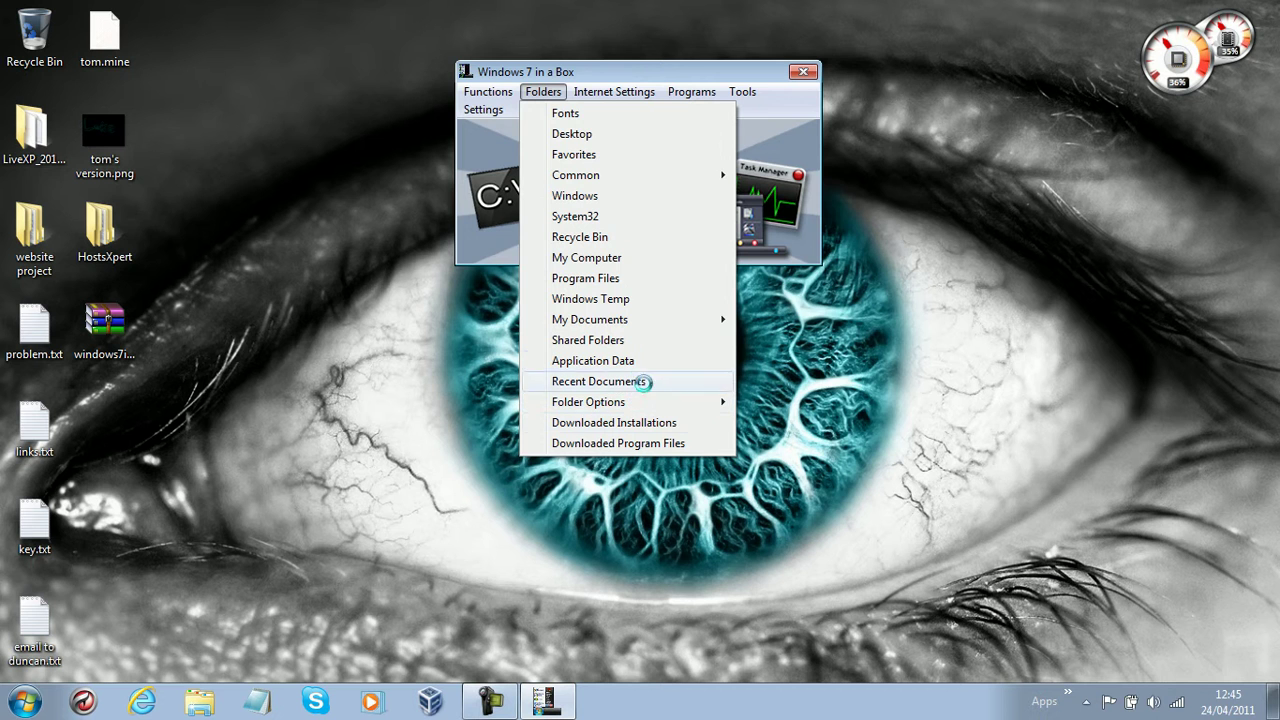
# Open the Windows Temp folder from the folder shortcuts, then close it
pyautogui.moveTo(638, 402)
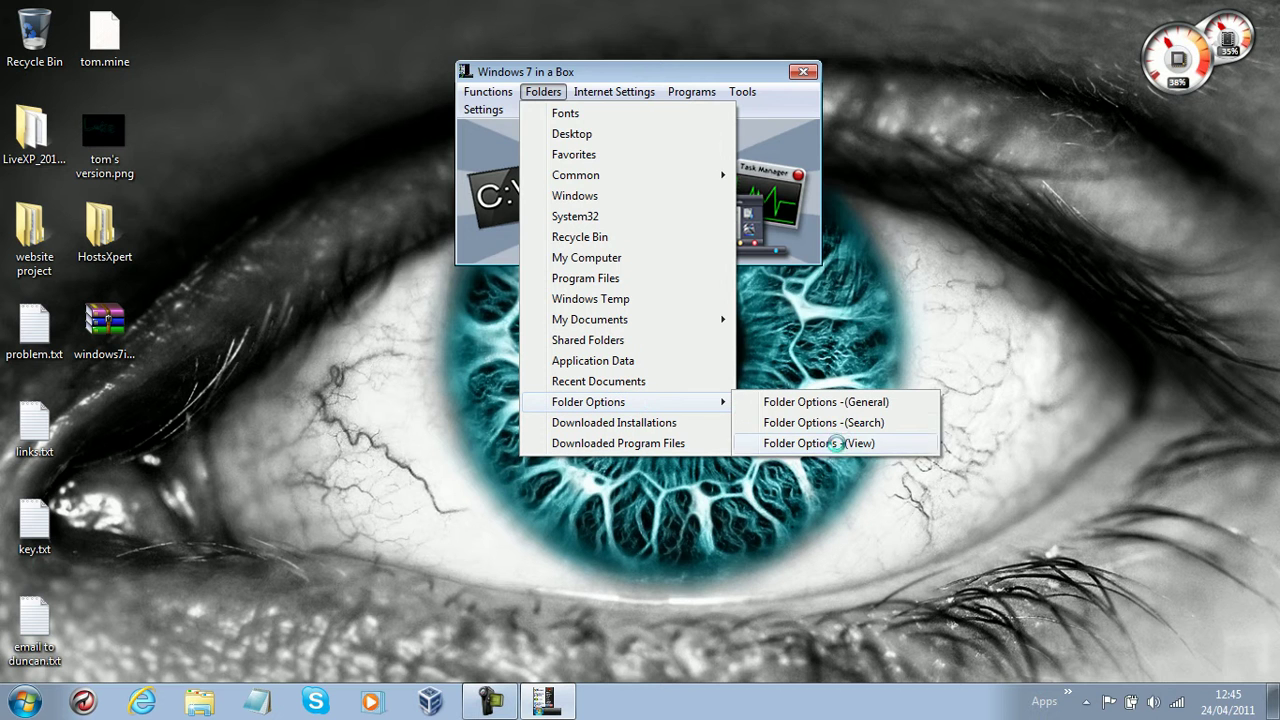
pyautogui.click(622, 300)
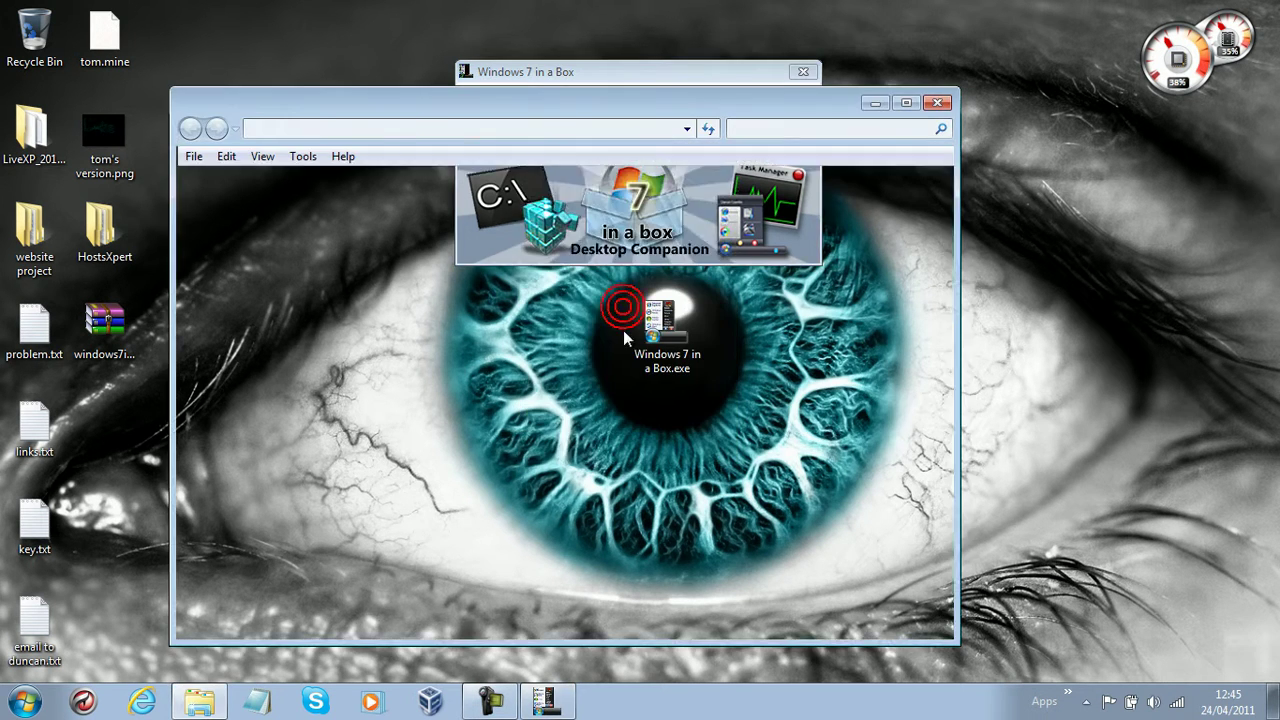
pyautogui.click(938, 104)
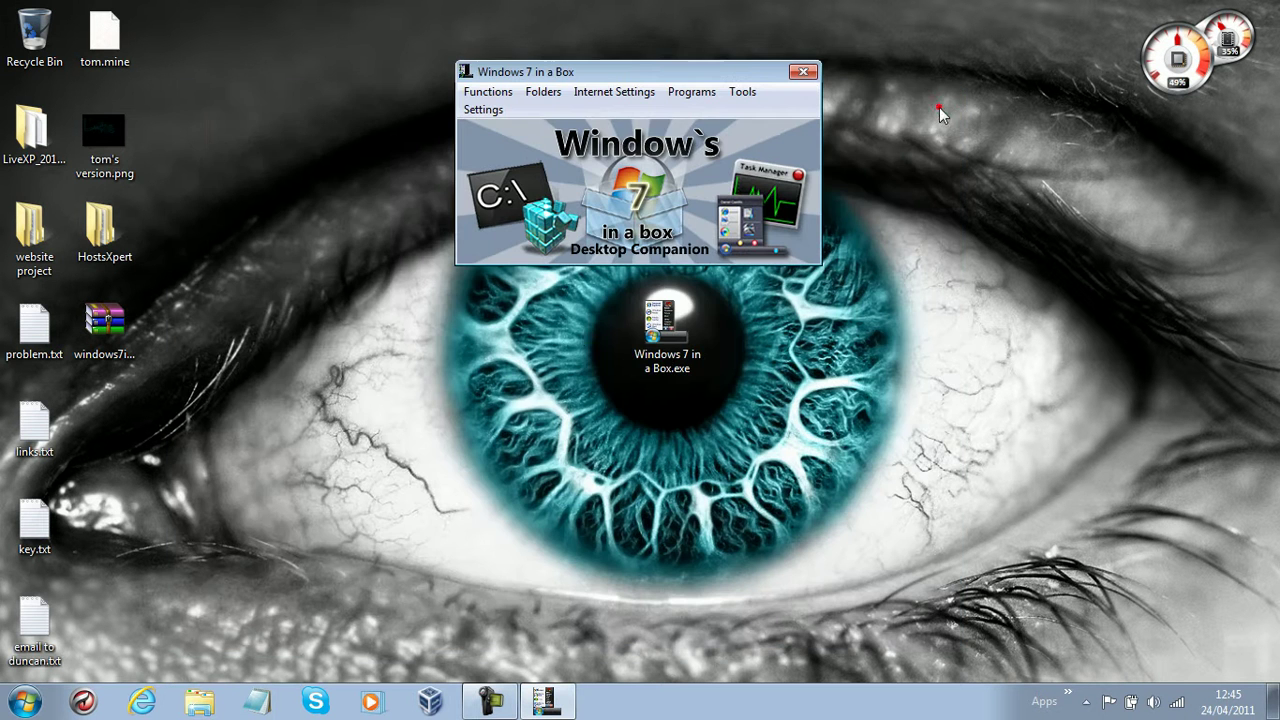
# Run NS Lookup in a console, close it, and show the internet settings shortcuts
pyautogui.click(547, 95)
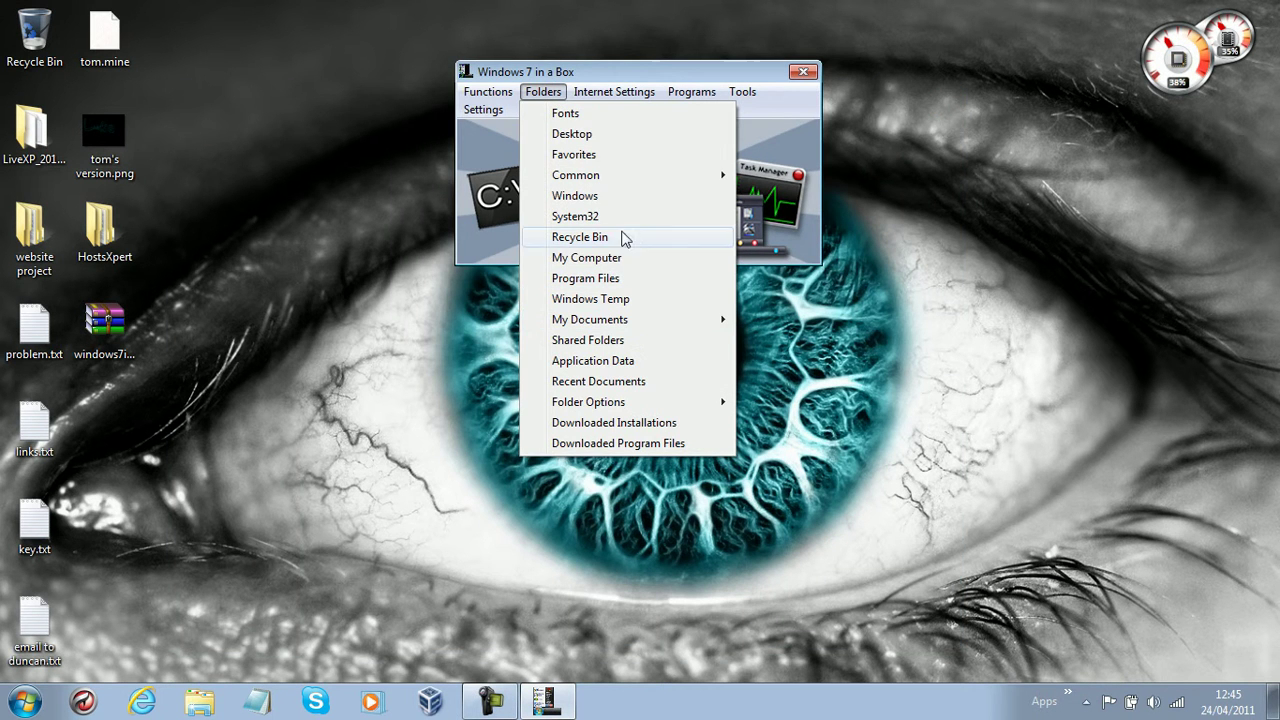
pyautogui.moveTo(613, 100)
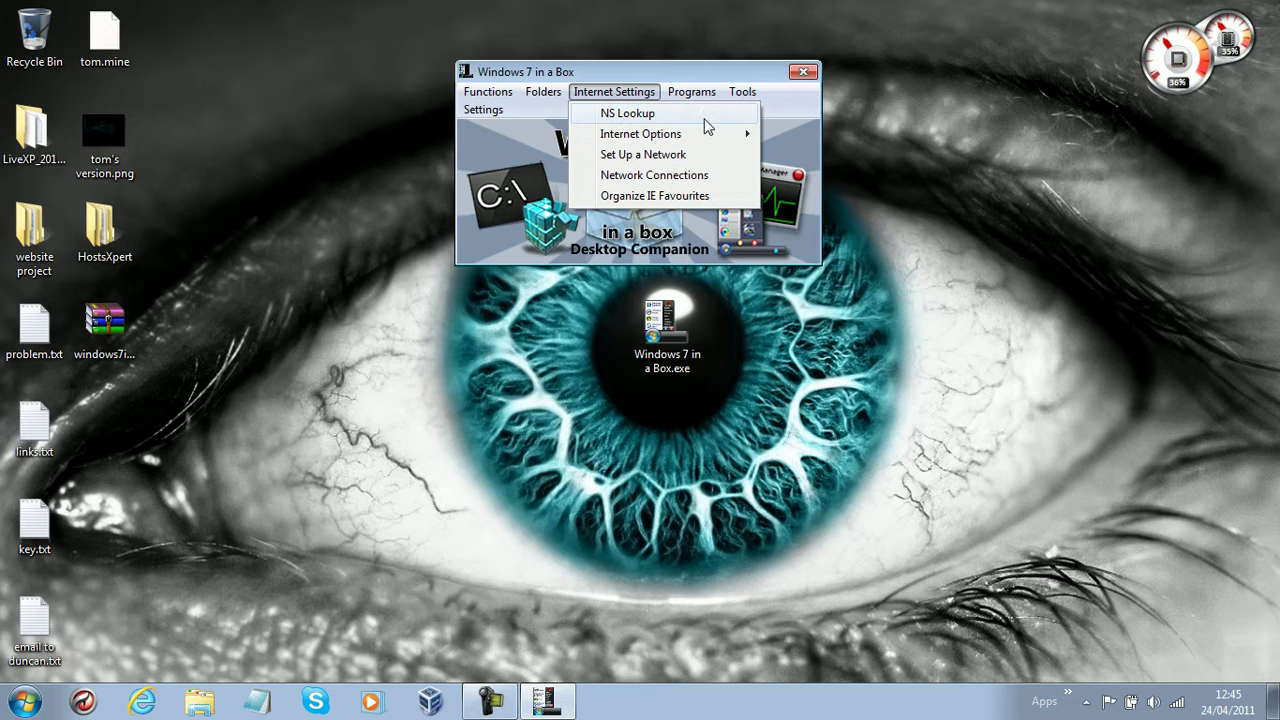
pyautogui.click(704, 116)
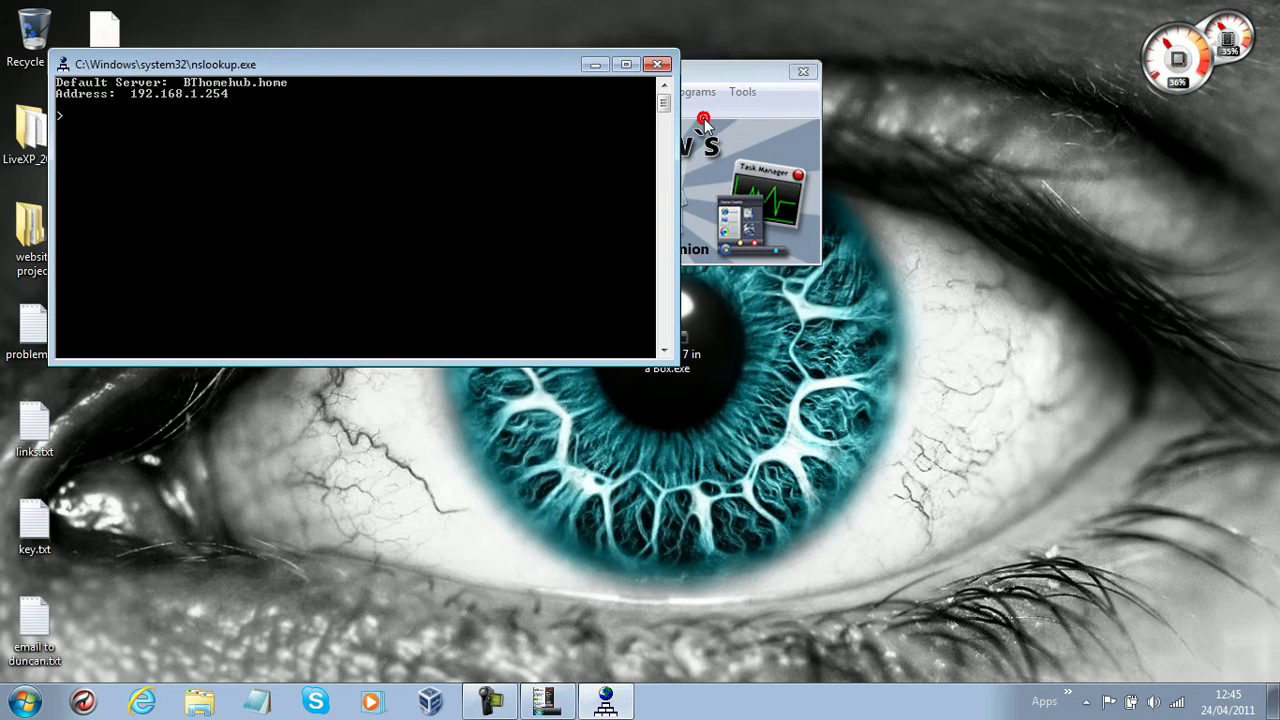
pyautogui.click(656, 65)
pyautogui.click(614, 92)
pyautogui.moveTo(608, 133)
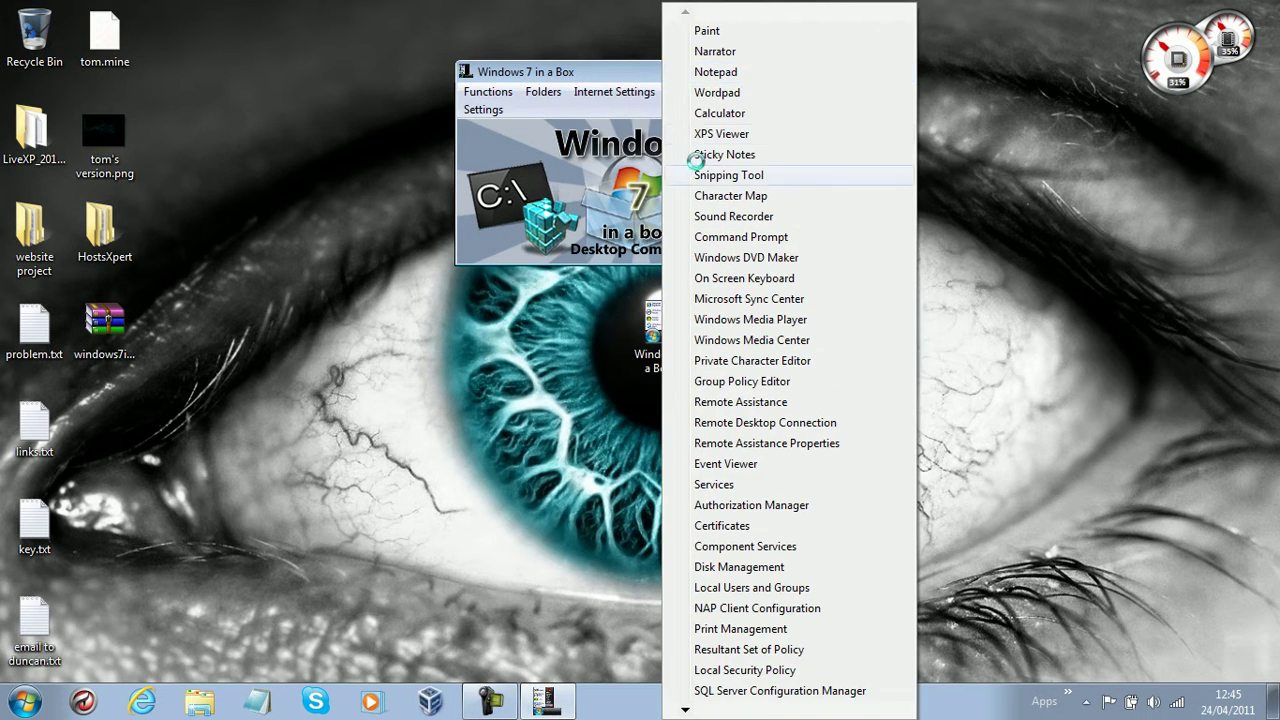
# Browse the programs and internet settings lists and launch Character Map
pyautogui.moveTo(670, 78)
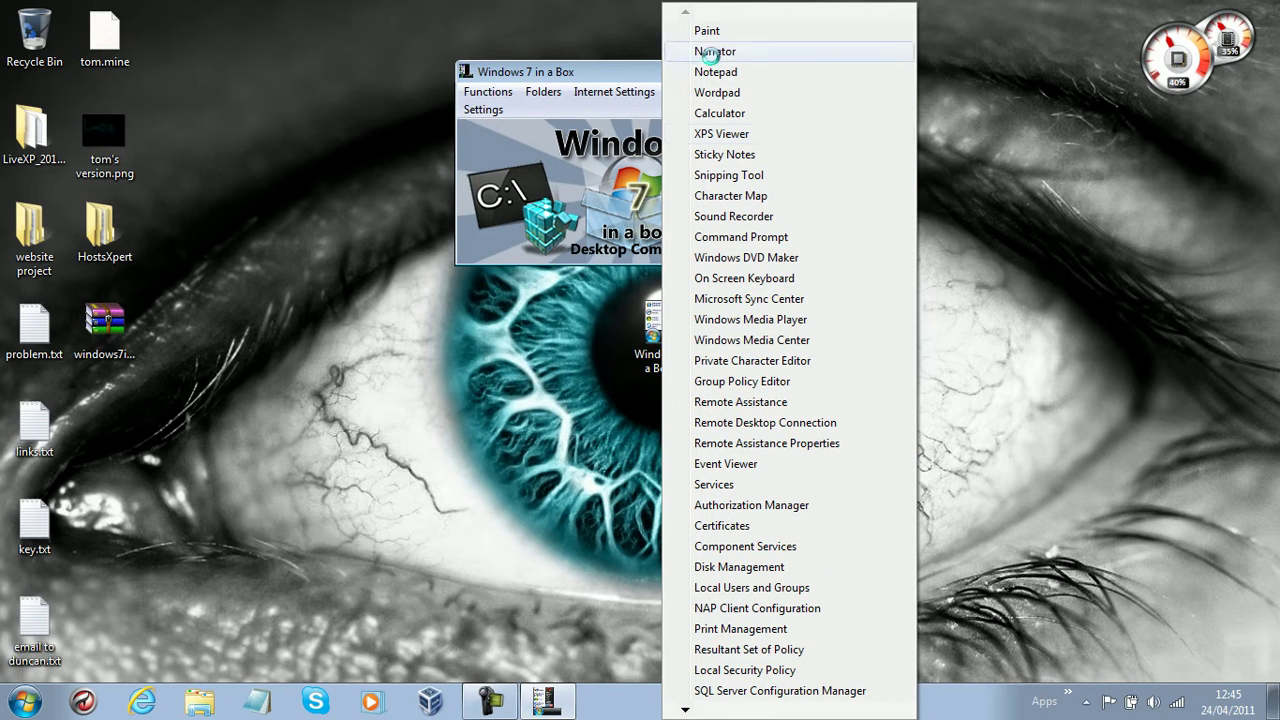
pyautogui.moveTo(630, 92)
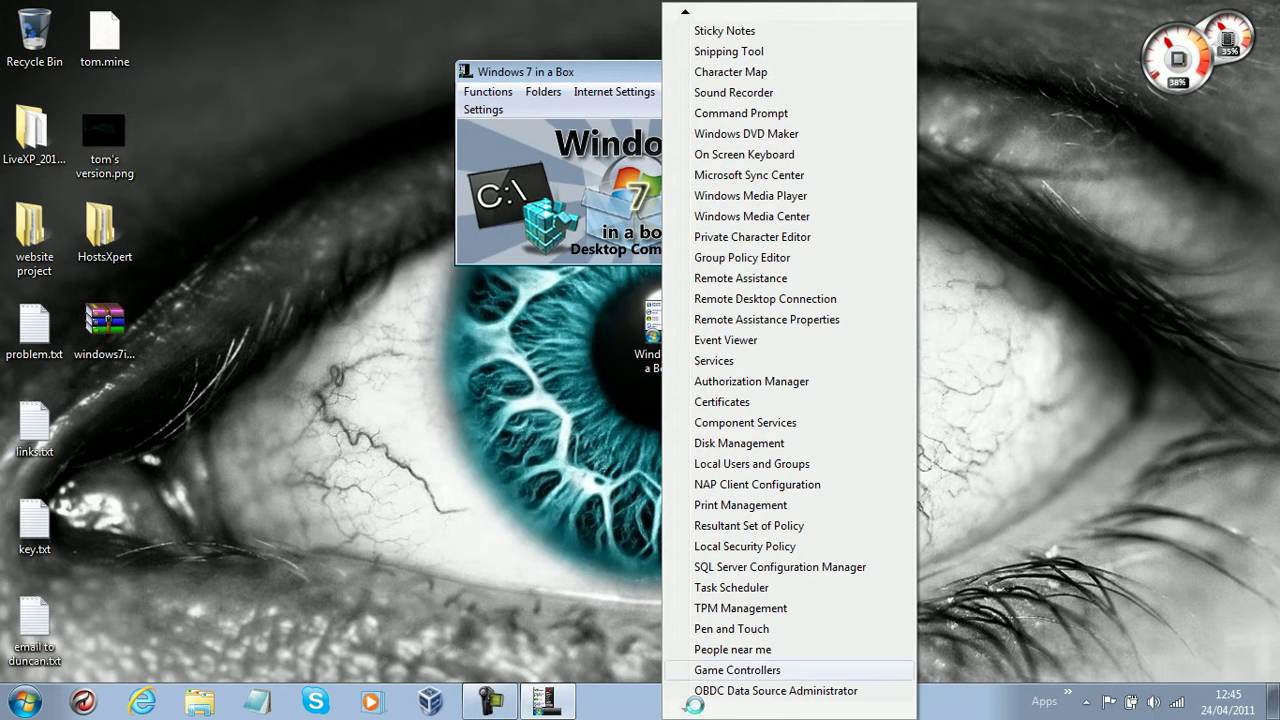
pyautogui.click(724, 73)
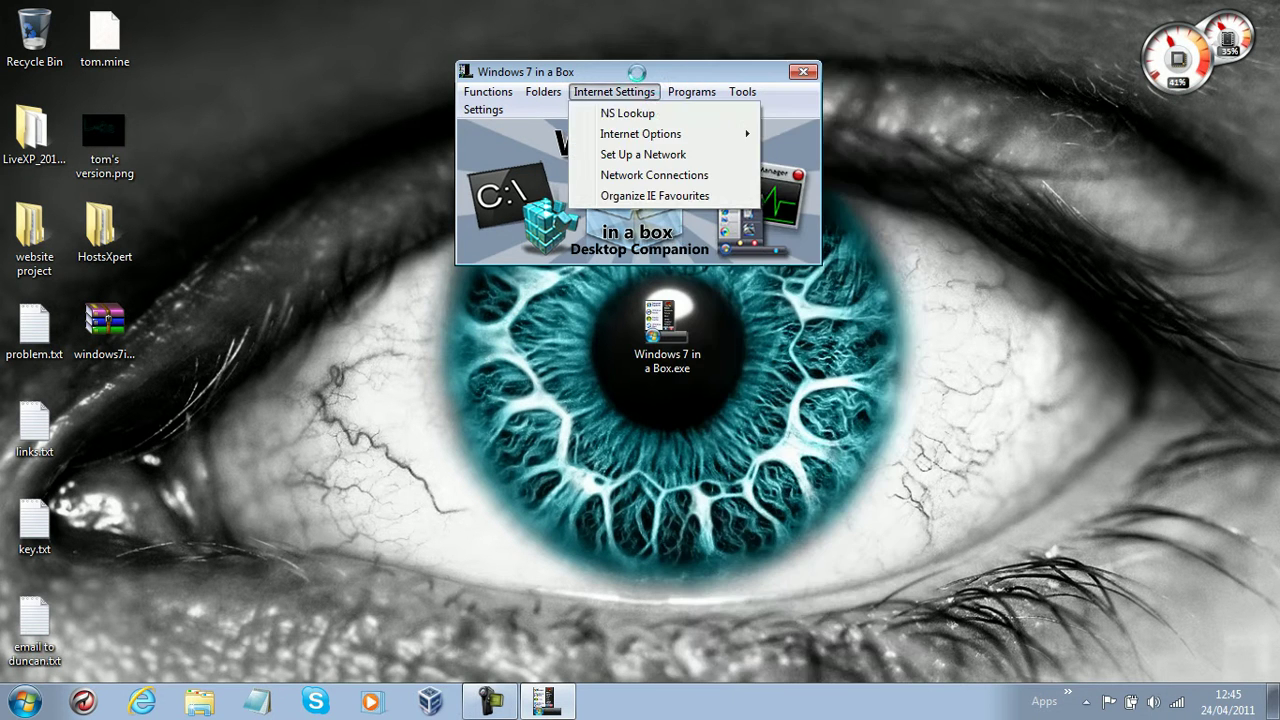
# Launch Resource Monitor from the system tools list
pyautogui.click(700, 91)
pyautogui.click(702, 92)
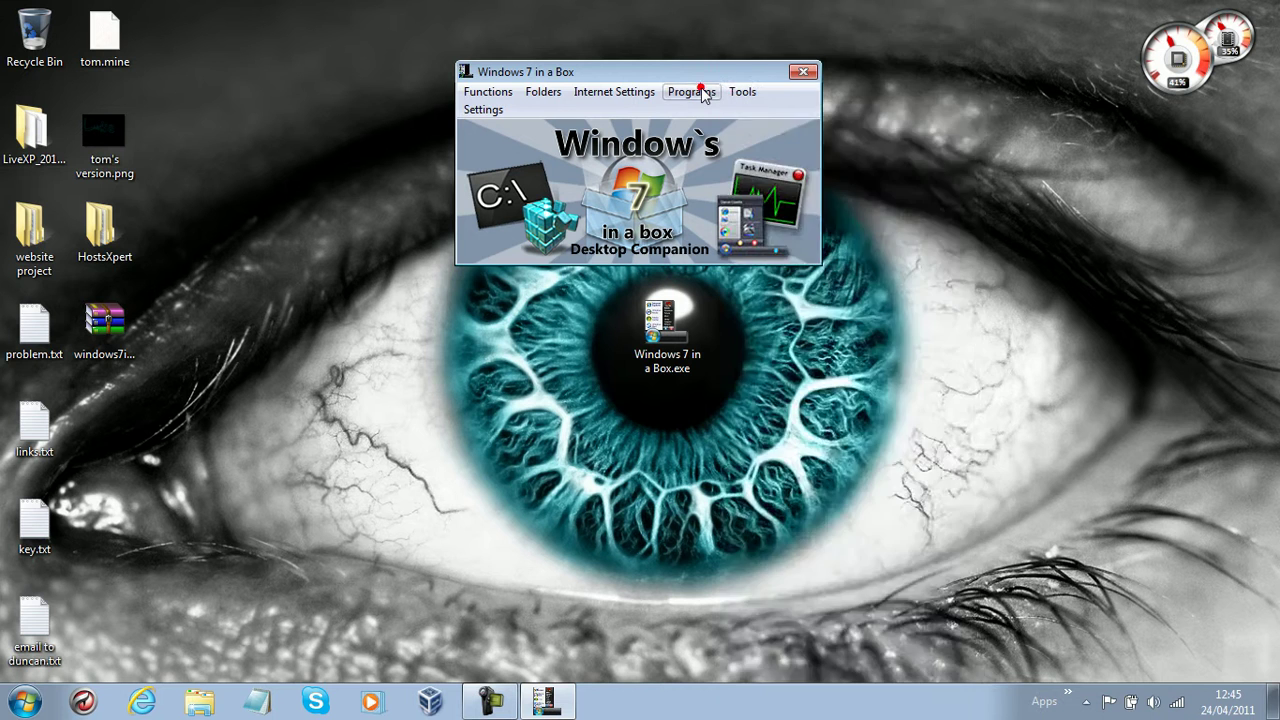
pyautogui.click(741, 92)
pyautogui.click(840, 198)
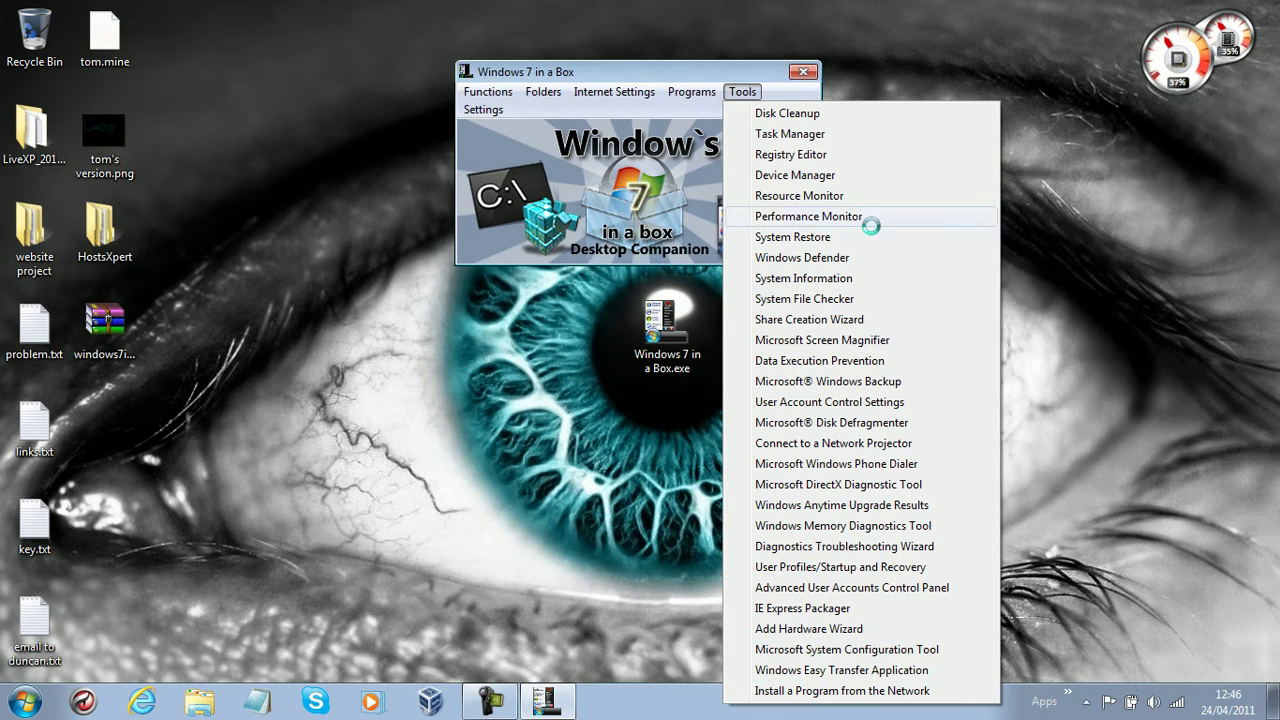
# Open the Registry Editor, nudge its window down, and close it
pyautogui.click(876, 154)
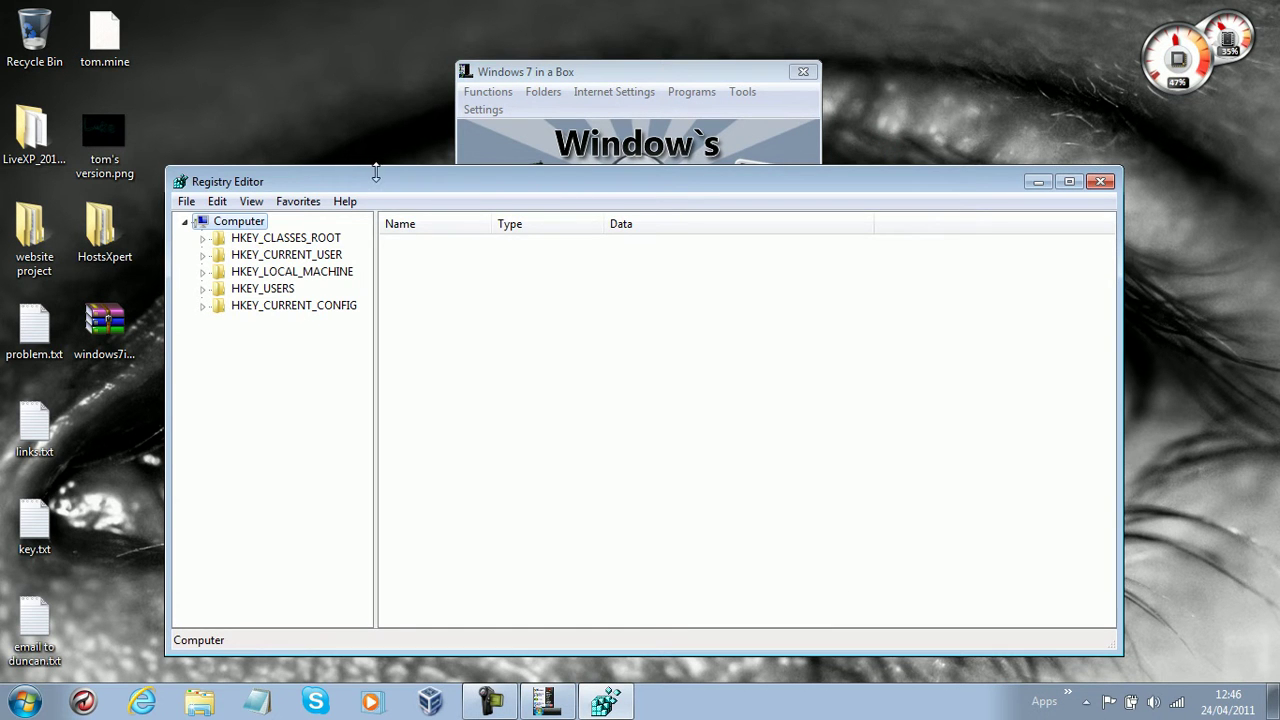
pyautogui.moveTo(375, 173); pyautogui.dragTo(375, 181)
pyautogui.click(1110, 190)
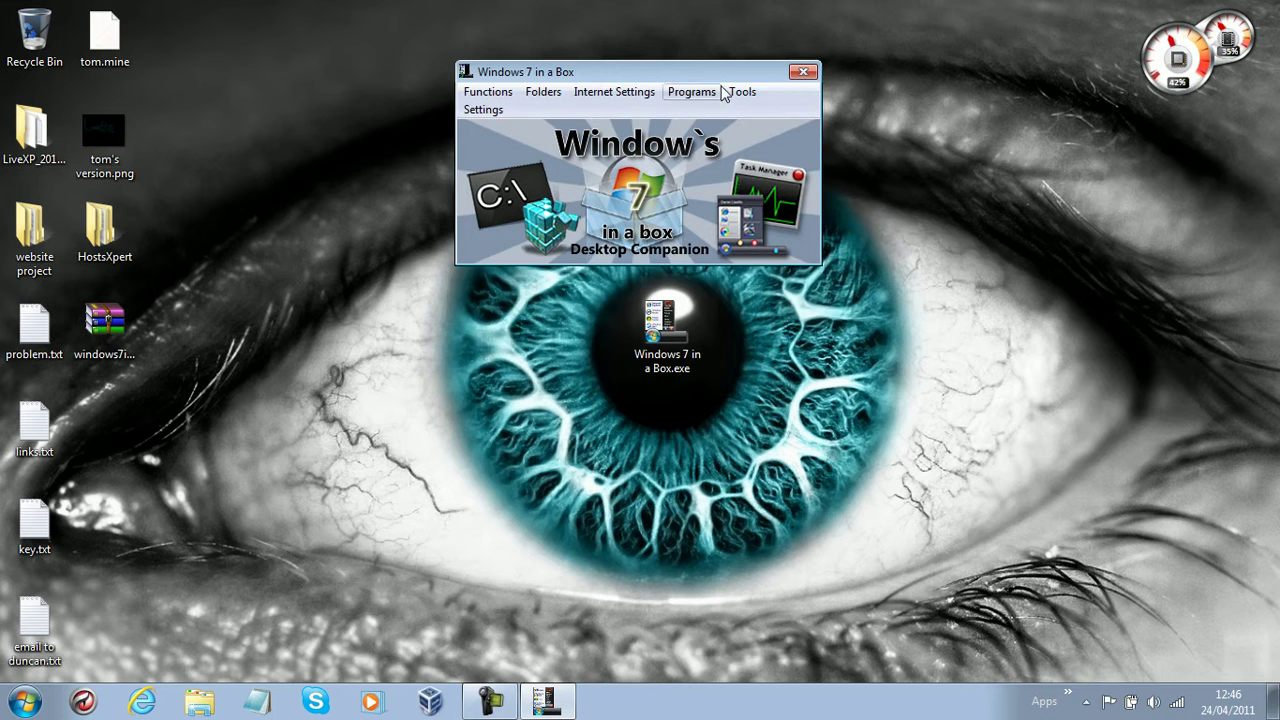
# Move the launcher window down-left, bring it forward, then shift it right
pyautogui.click(394, 64)
pyautogui.moveTo(589, 75); pyautogui.dragTo(558, 103)
pyautogui.click(490, 700)
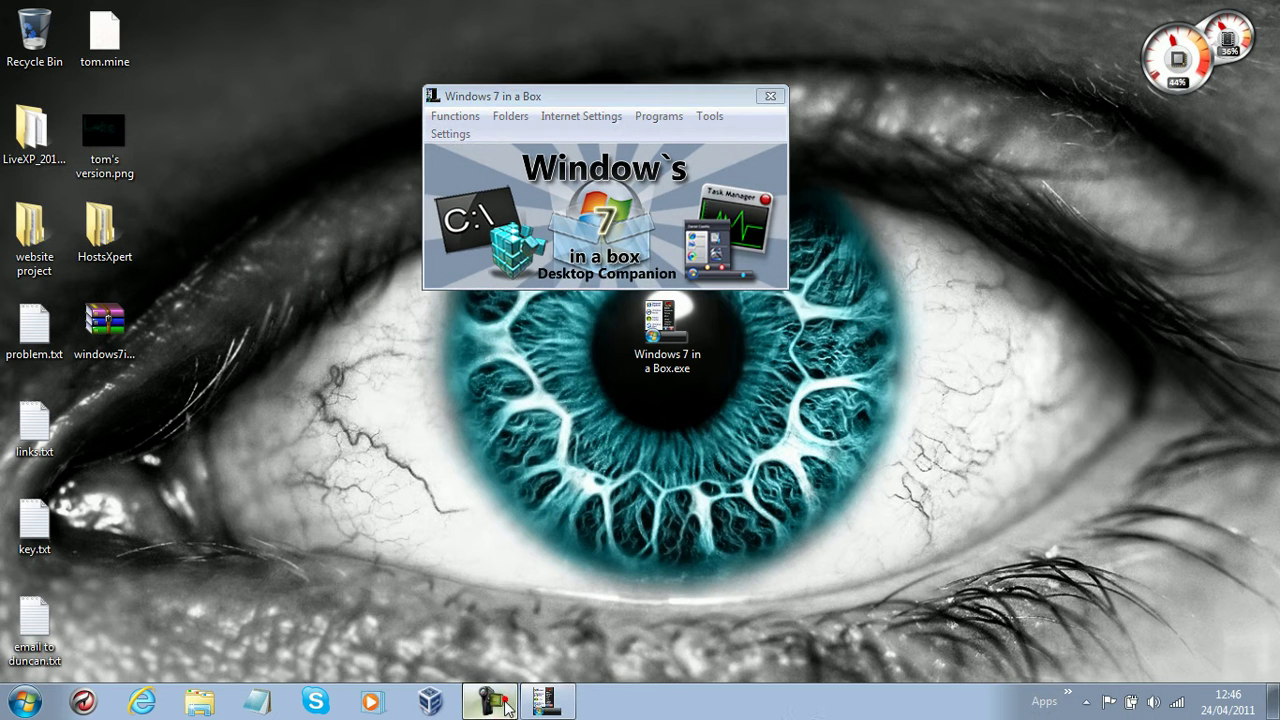
pyautogui.click(680, 125)
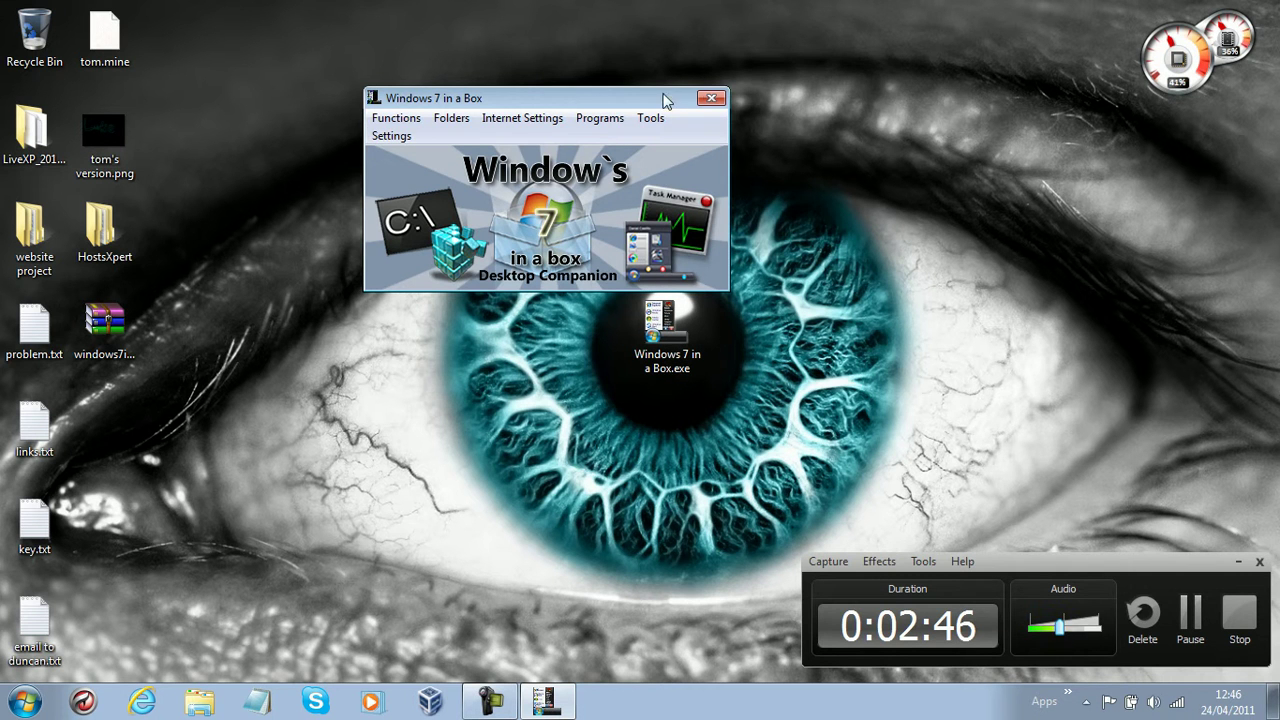
pyautogui.moveTo(635, 100); pyautogui.dragTo(782, 97)
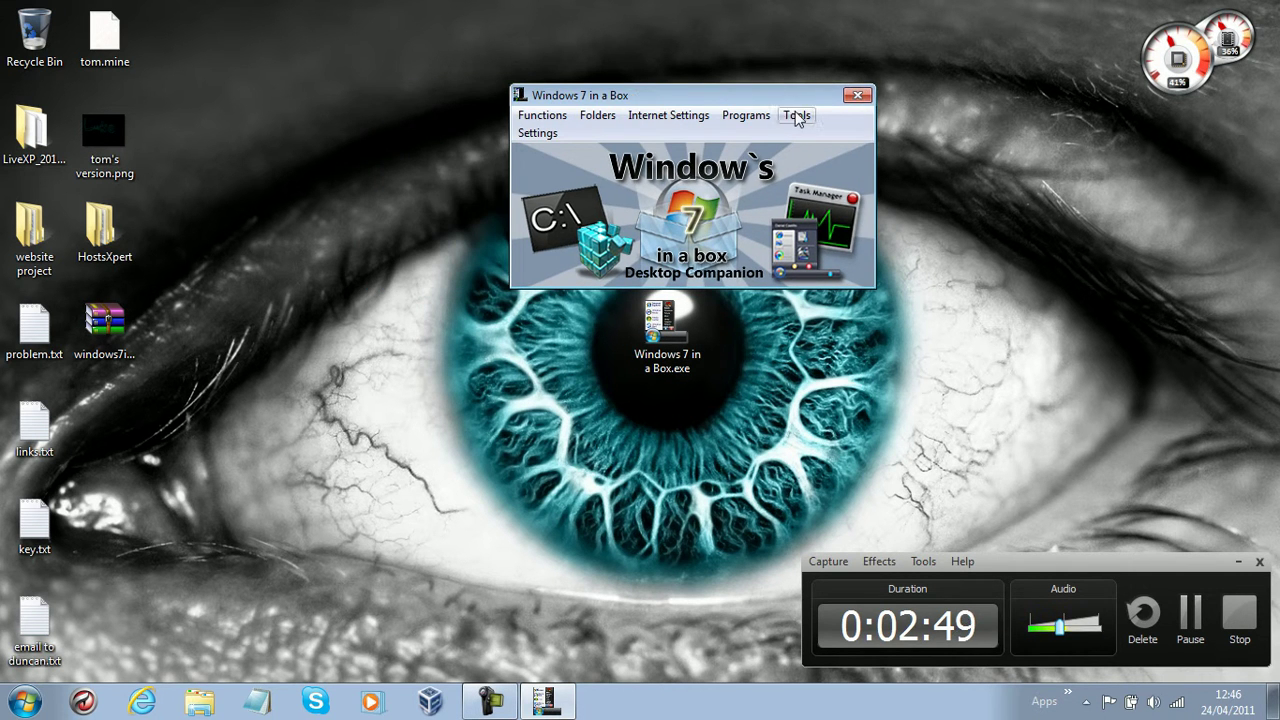
# Close the launcher and move the Windows 7 in a Box.exe icon higher on the desktop
pyautogui.click(857, 96)
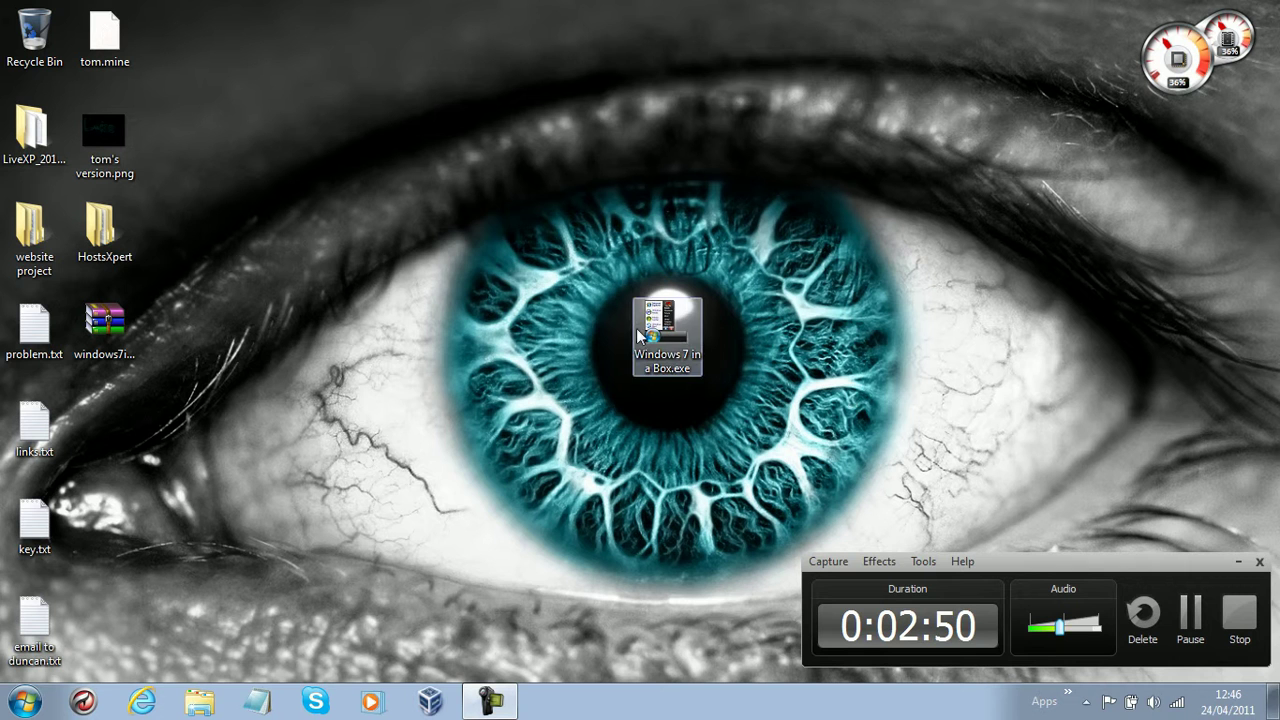
pyautogui.moveTo(660, 325); pyautogui.dragTo(718, 232)
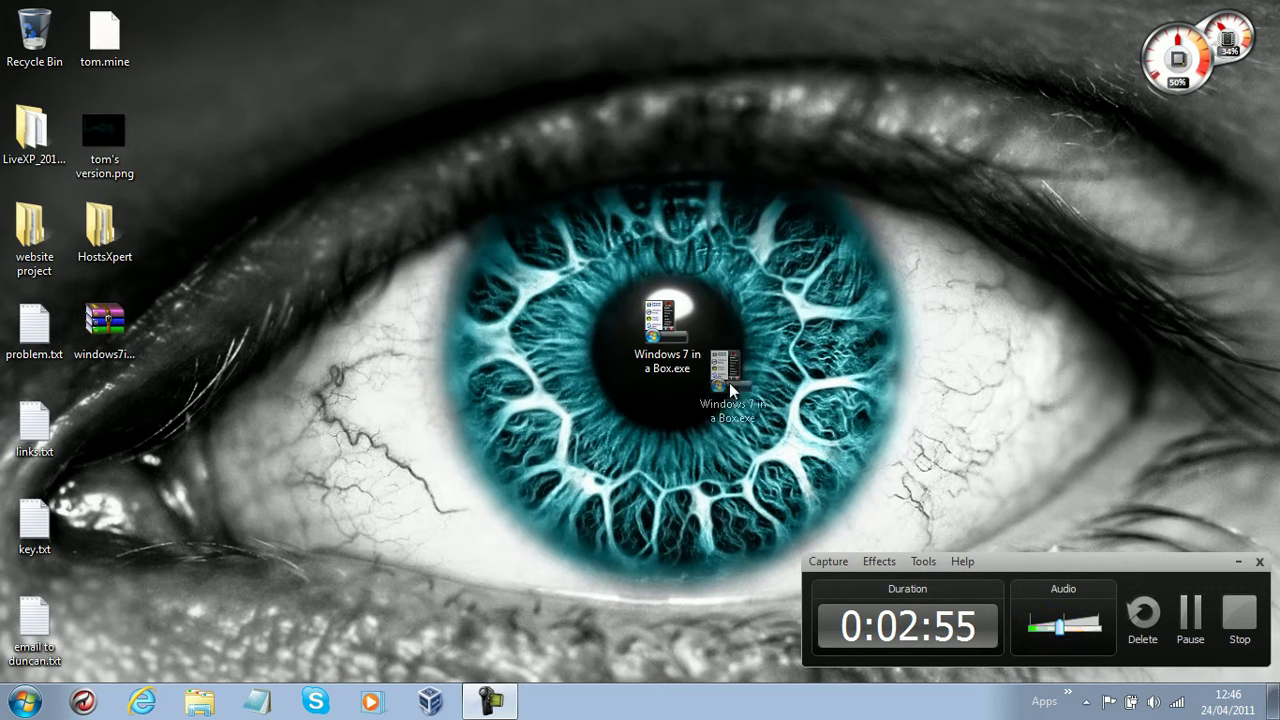
pyautogui.moveTo(729, 382); pyautogui.dragTo(665, 235)
# Extract windows7inabox.rar to windows7inabox\, check the new folder's contents, and close it
pyautogui.click(85, 320)
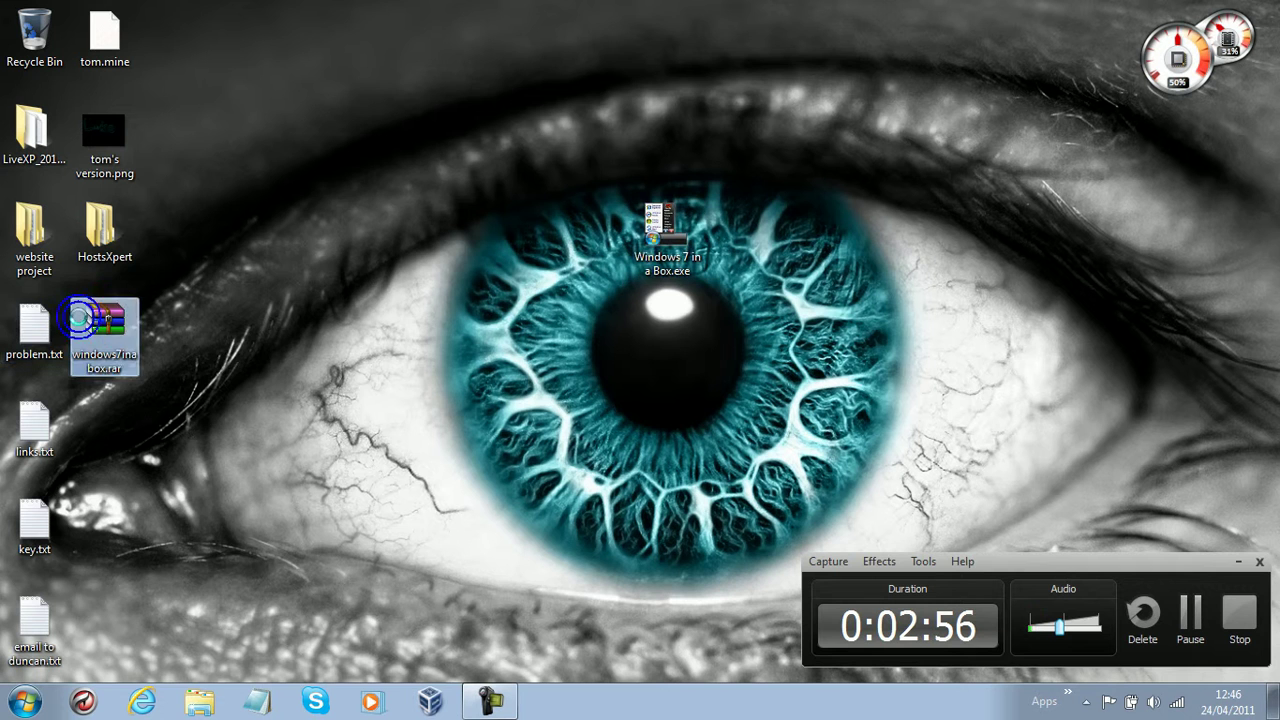
pyautogui.rightClick(80, 318)
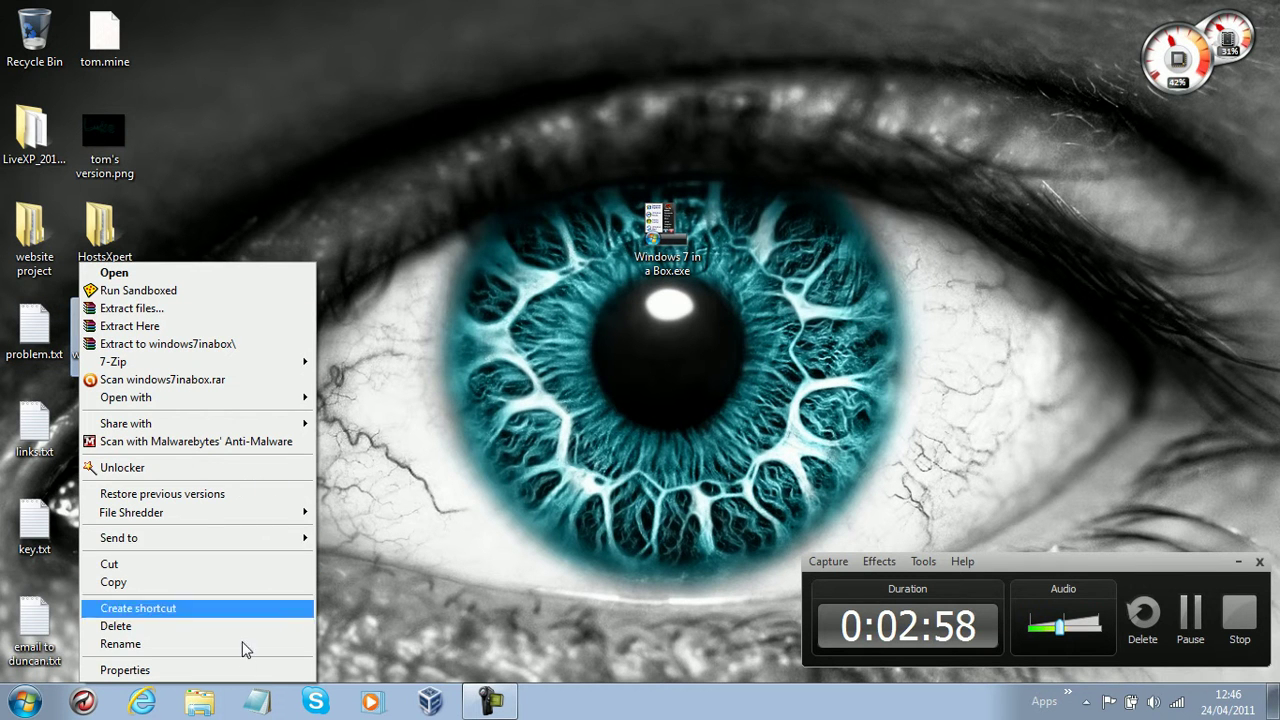
pyautogui.click(242, 346)
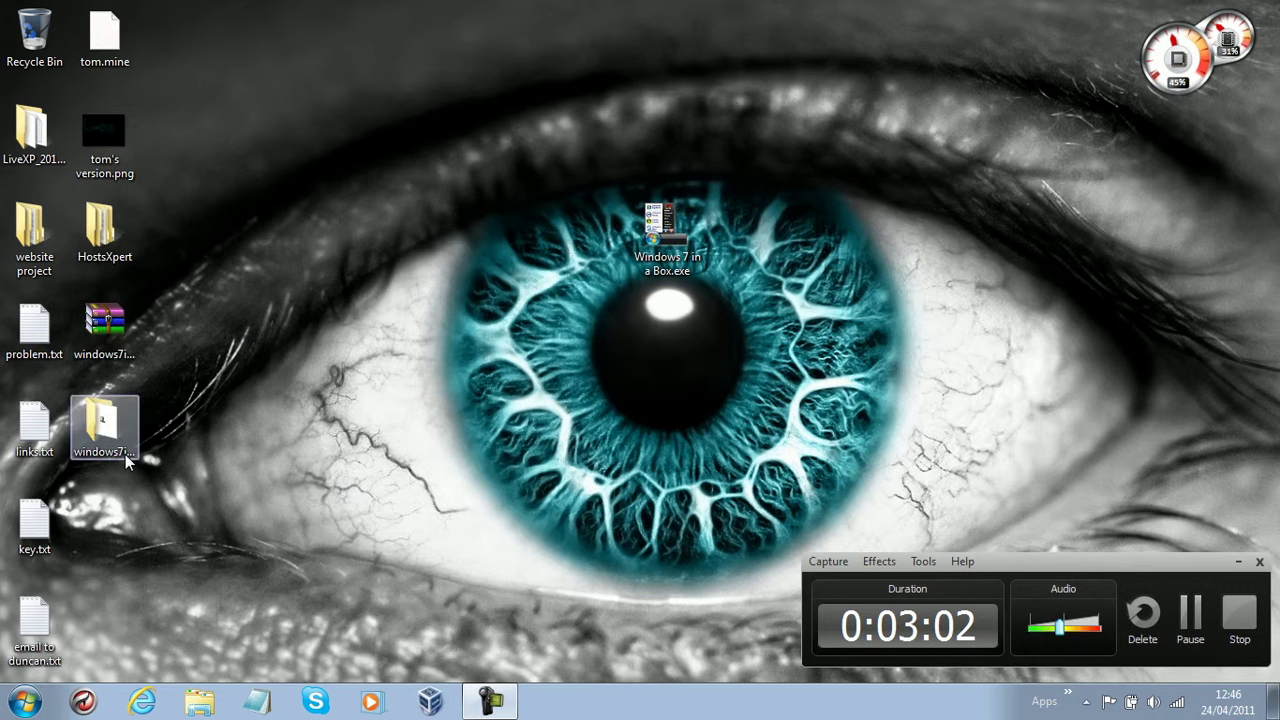
pyautogui.click(121, 452)
pyautogui.doubleClick(121, 452)
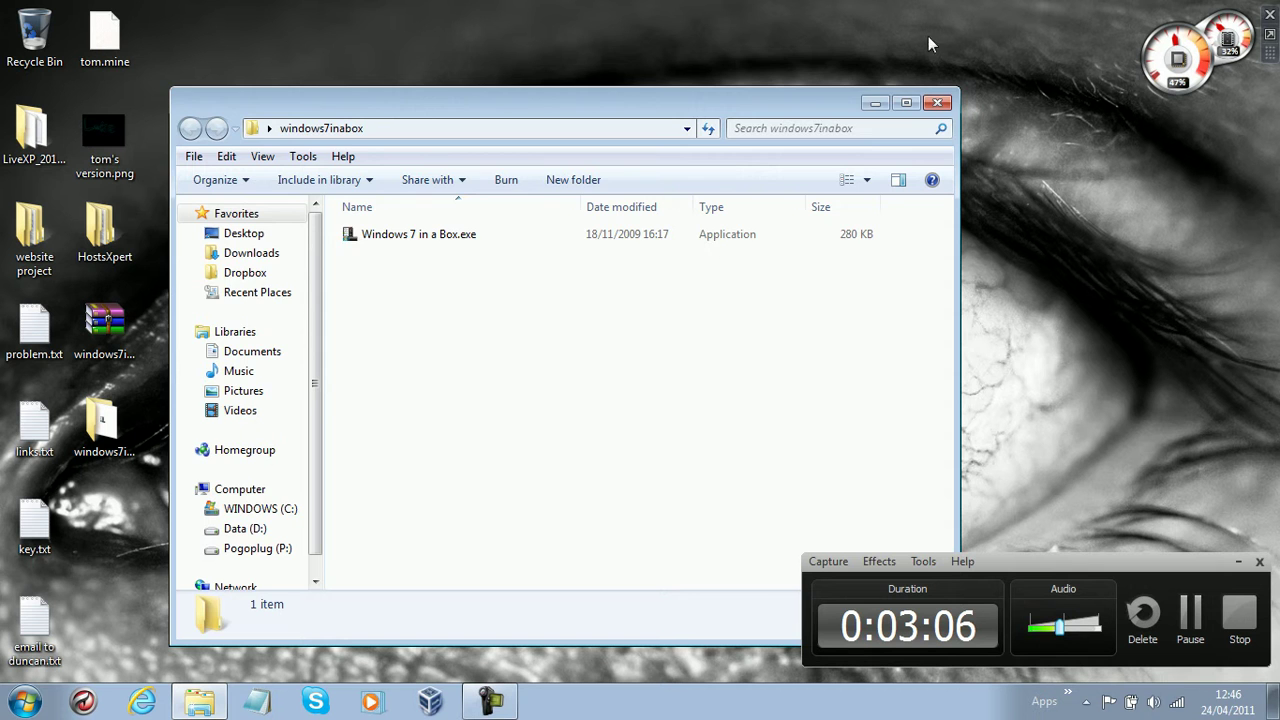
pyautogui.click(938, 101)
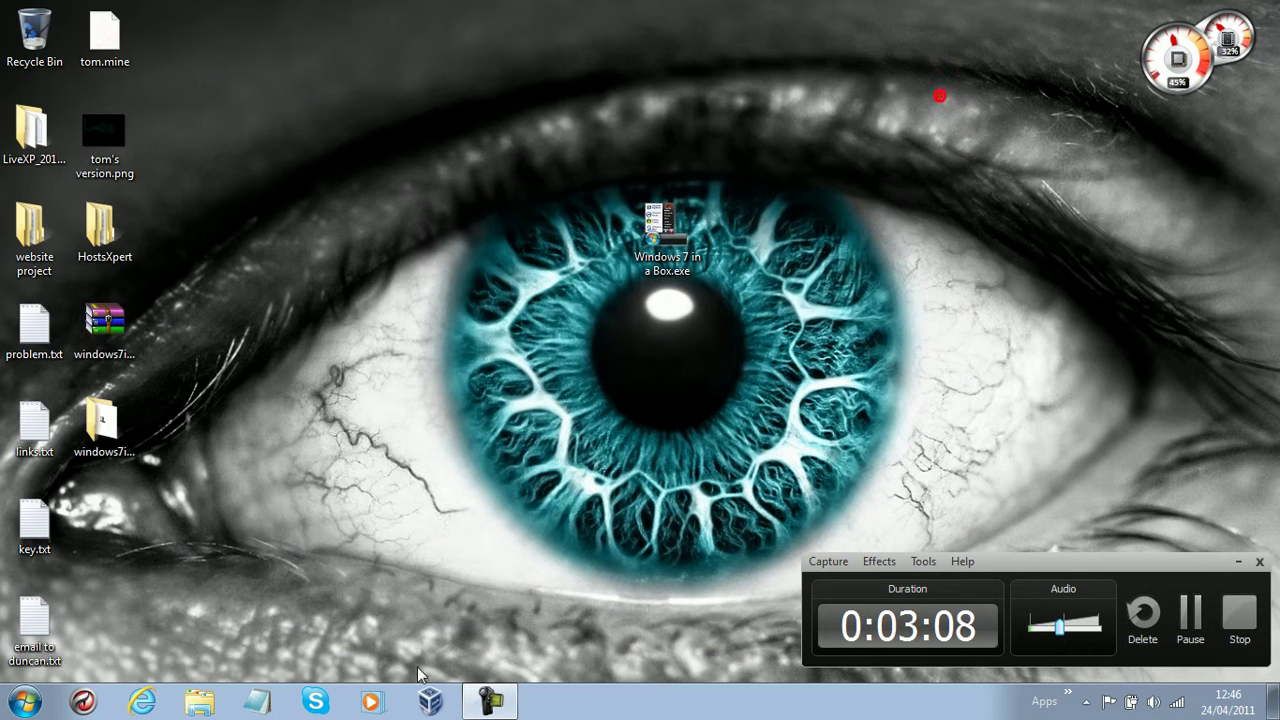
pyautogui.click(655, 228)
pyautogui.click(845, 438)
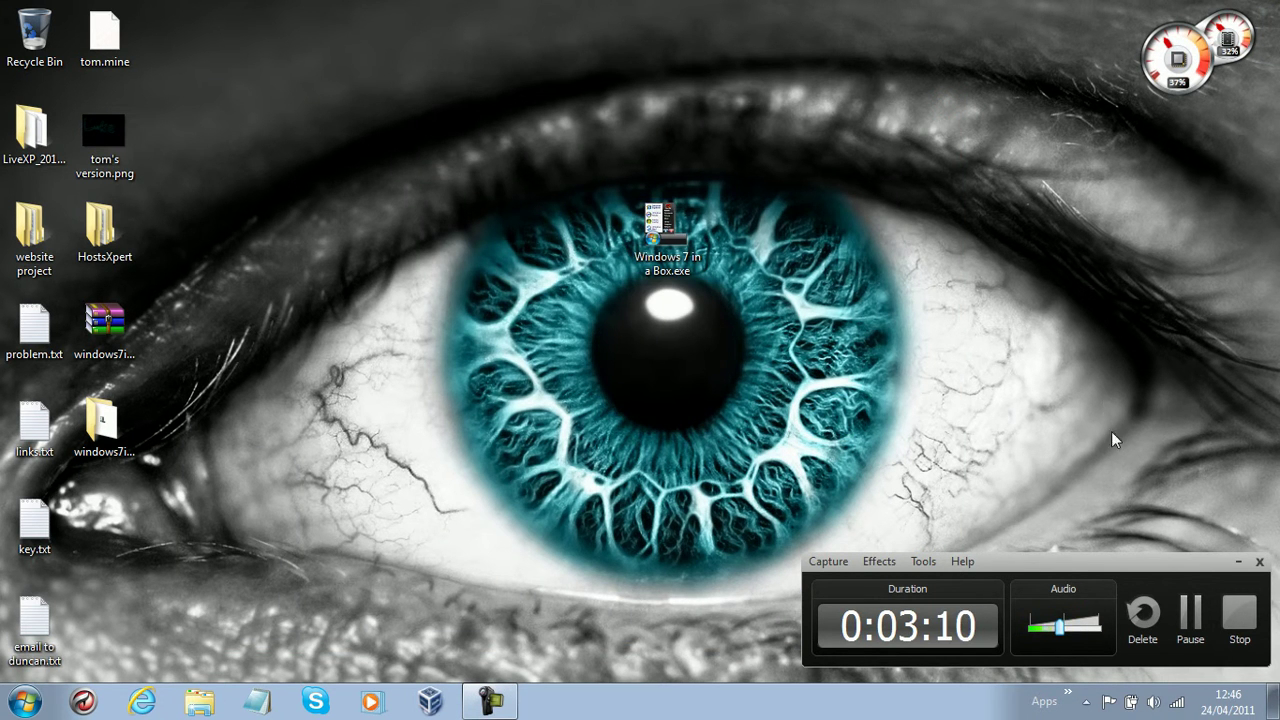